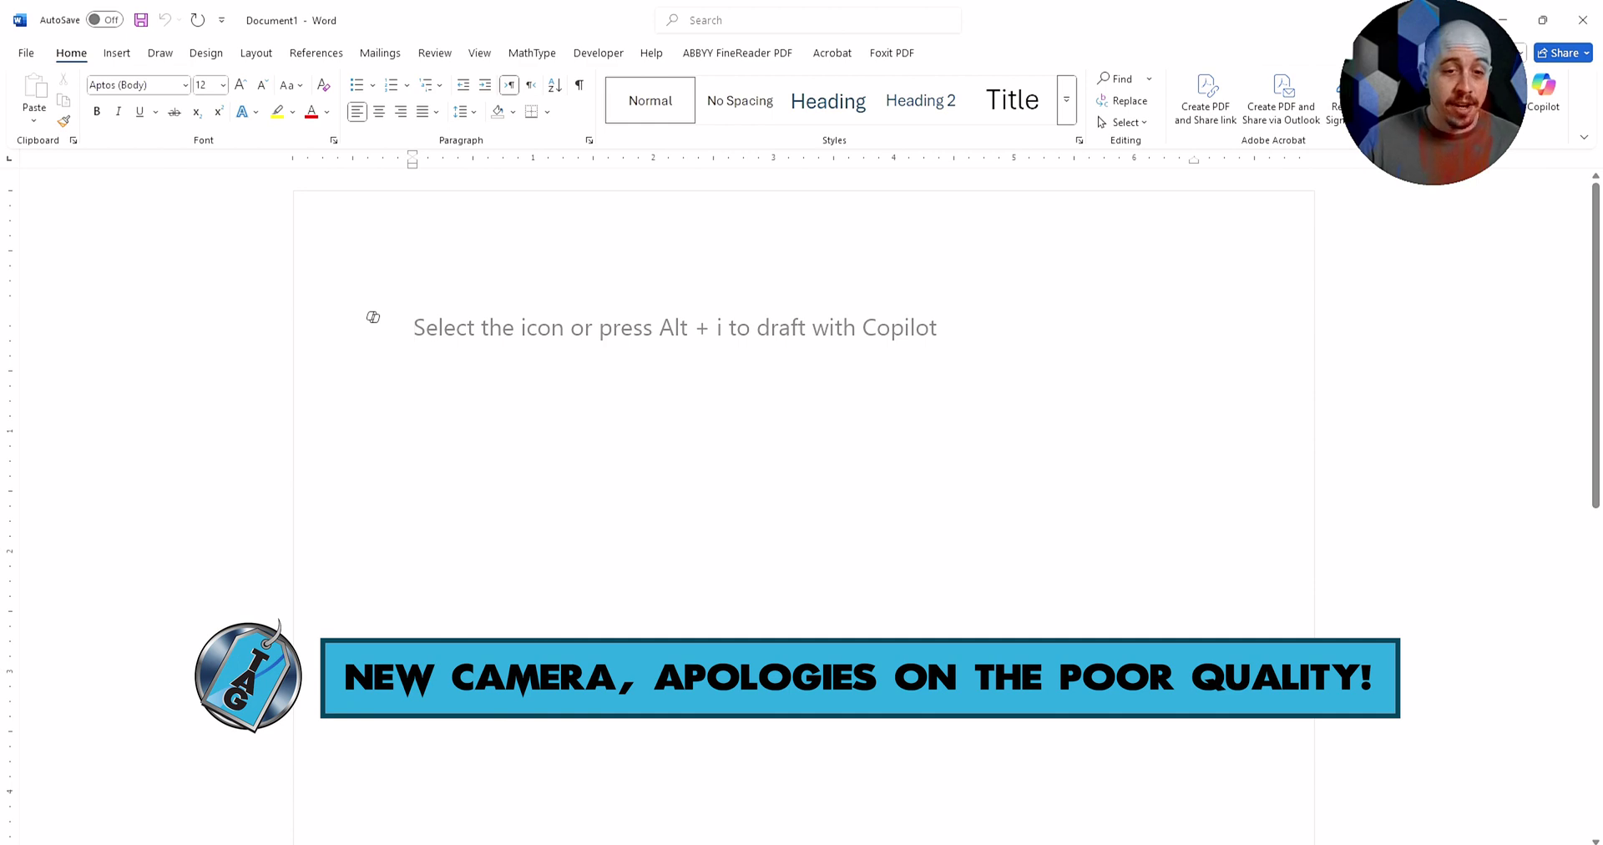
# - Generate a Copilot draft of a 4 - 5 page dummy document with wrestling information and facts, including a table, a list, links, headings and images
pyautogui.click(374, 317)
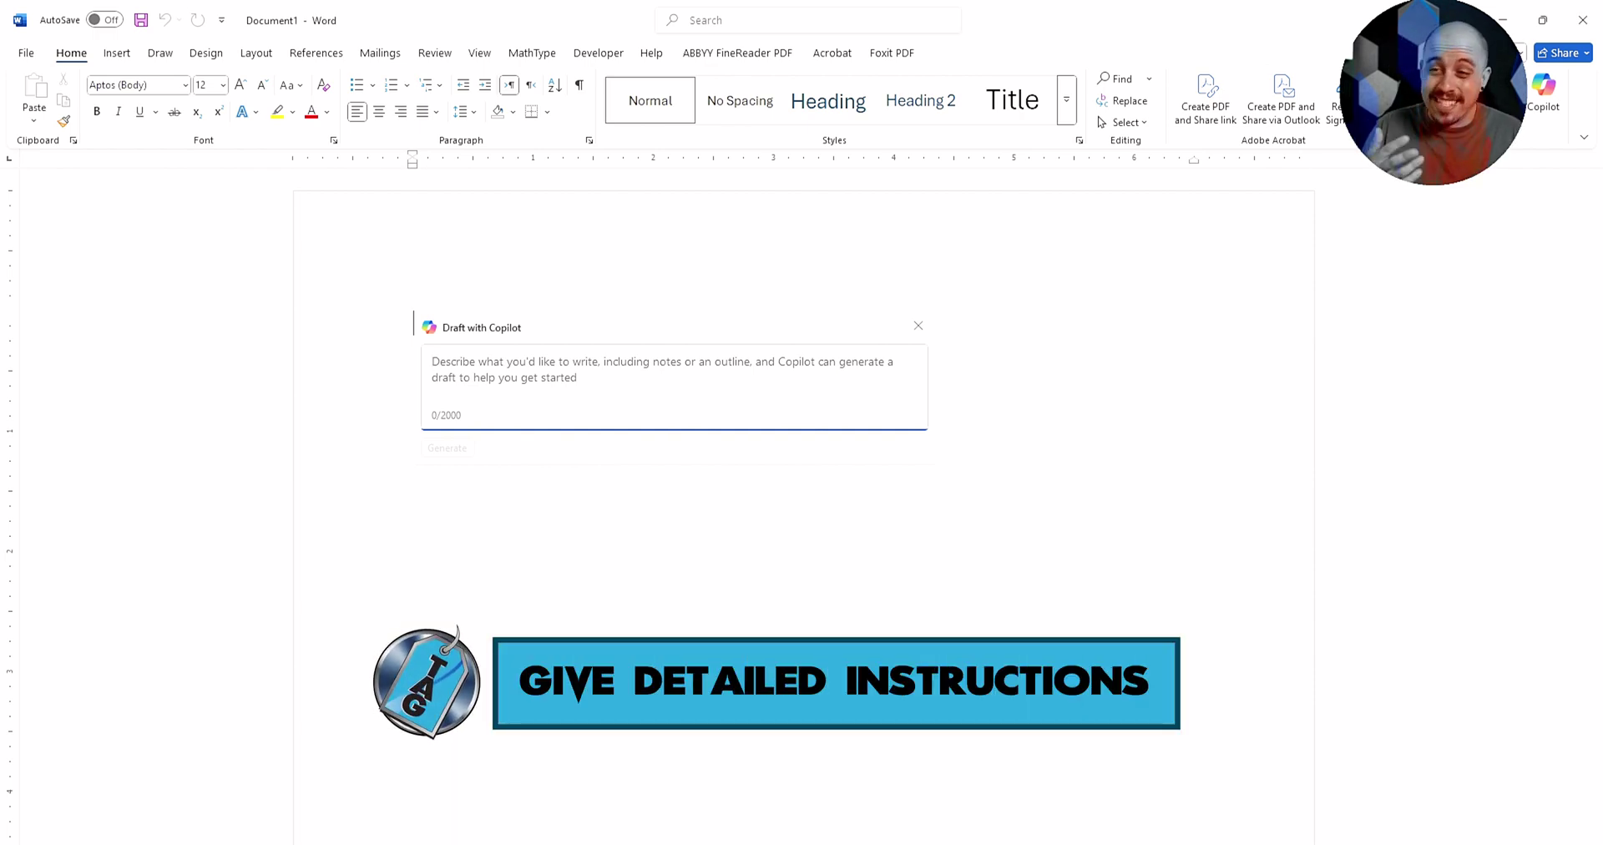
pyautogui.write('I need')
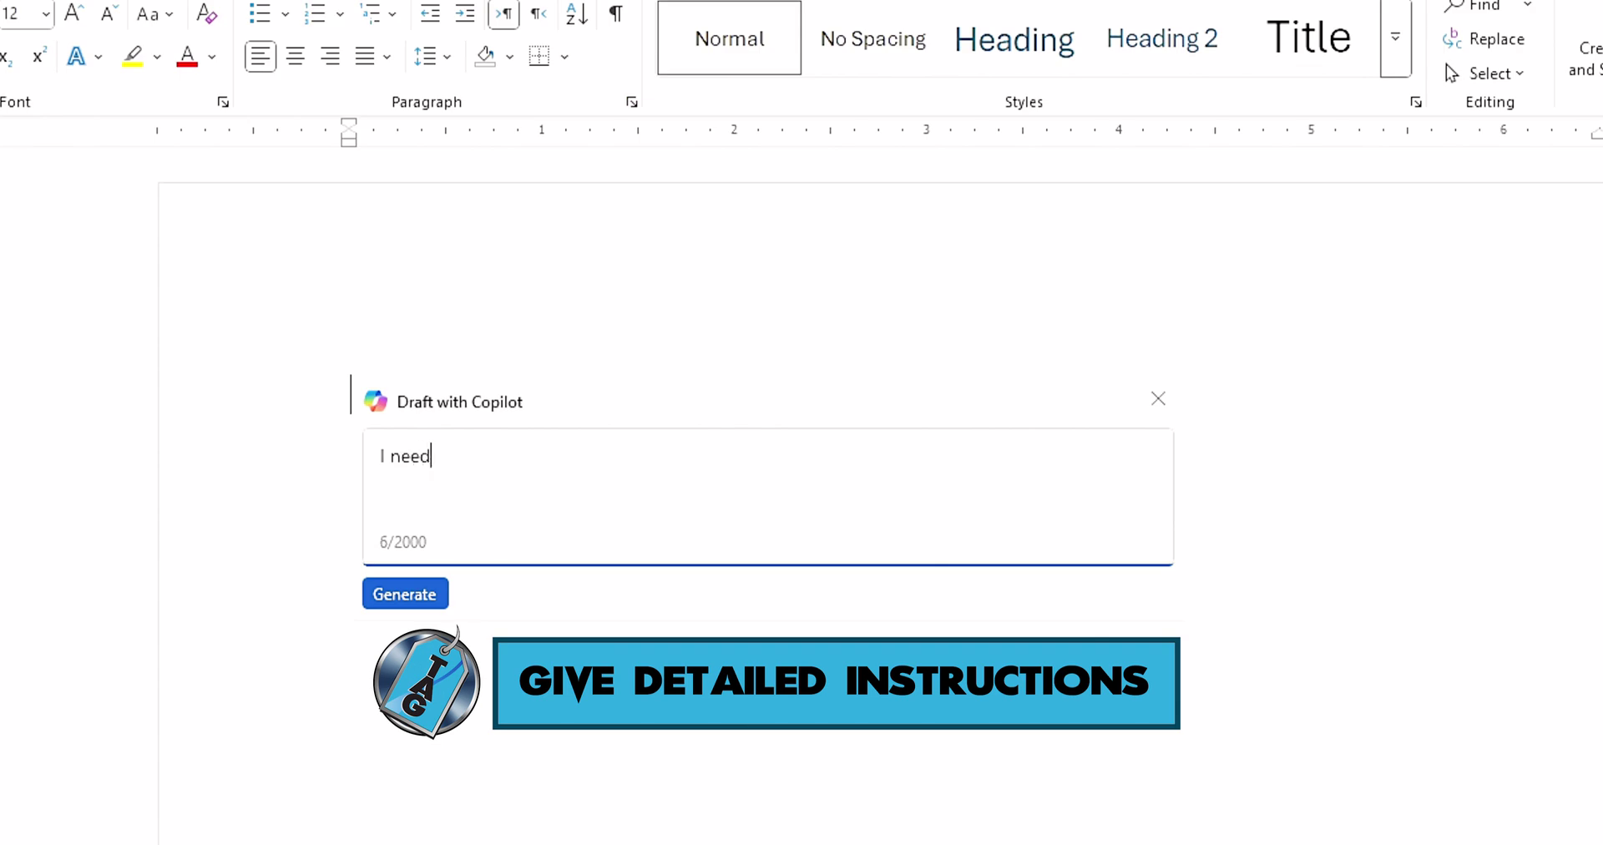
pyautogui.write(' a d')
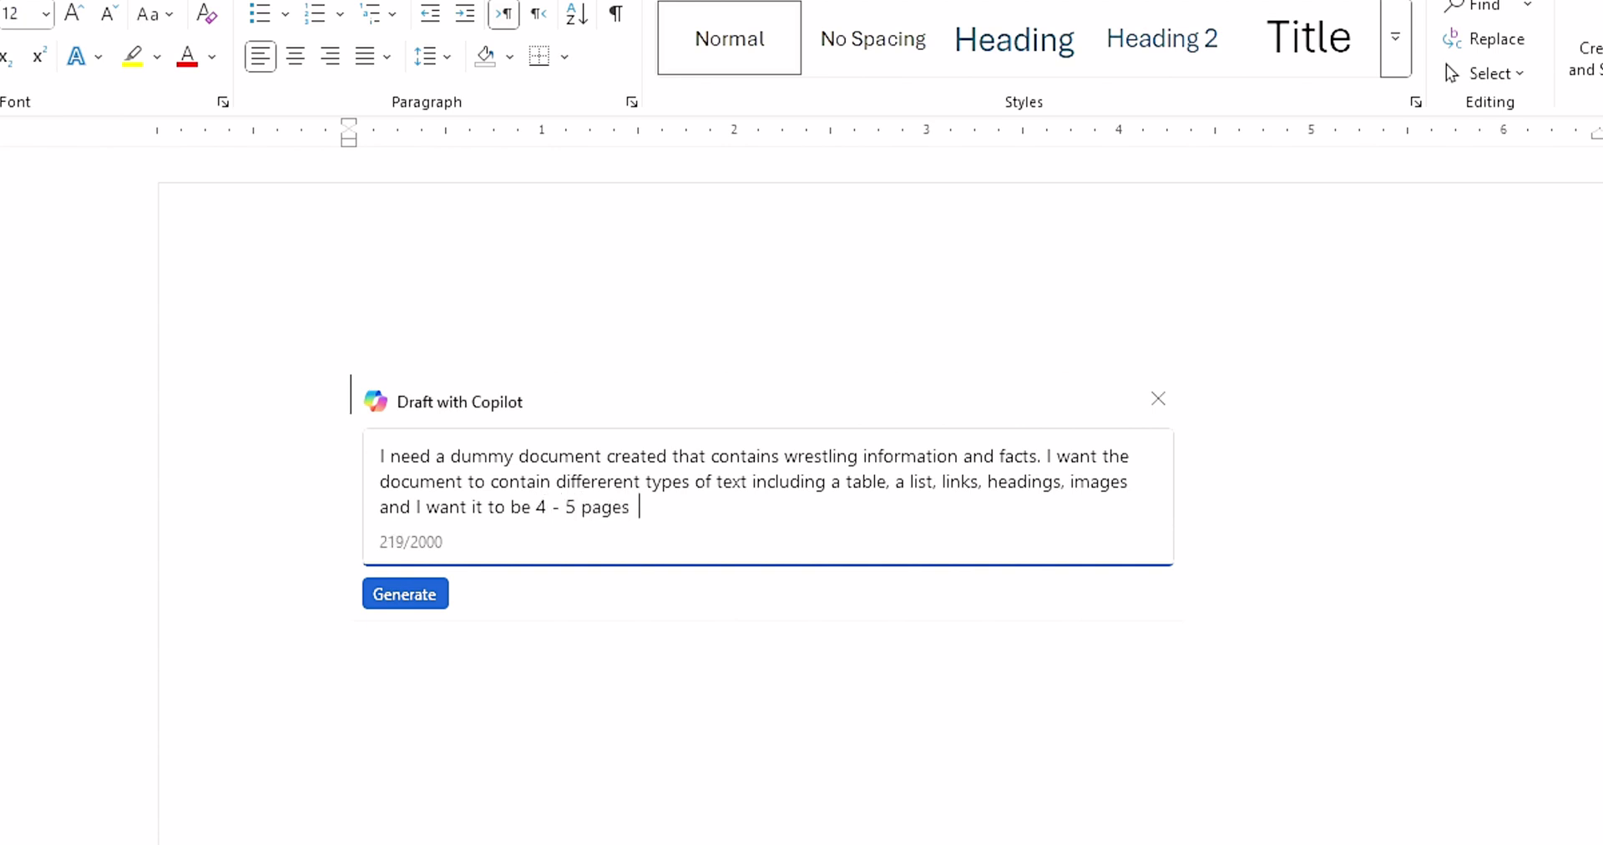
pyautogui.hotkey('shift', 'Return')
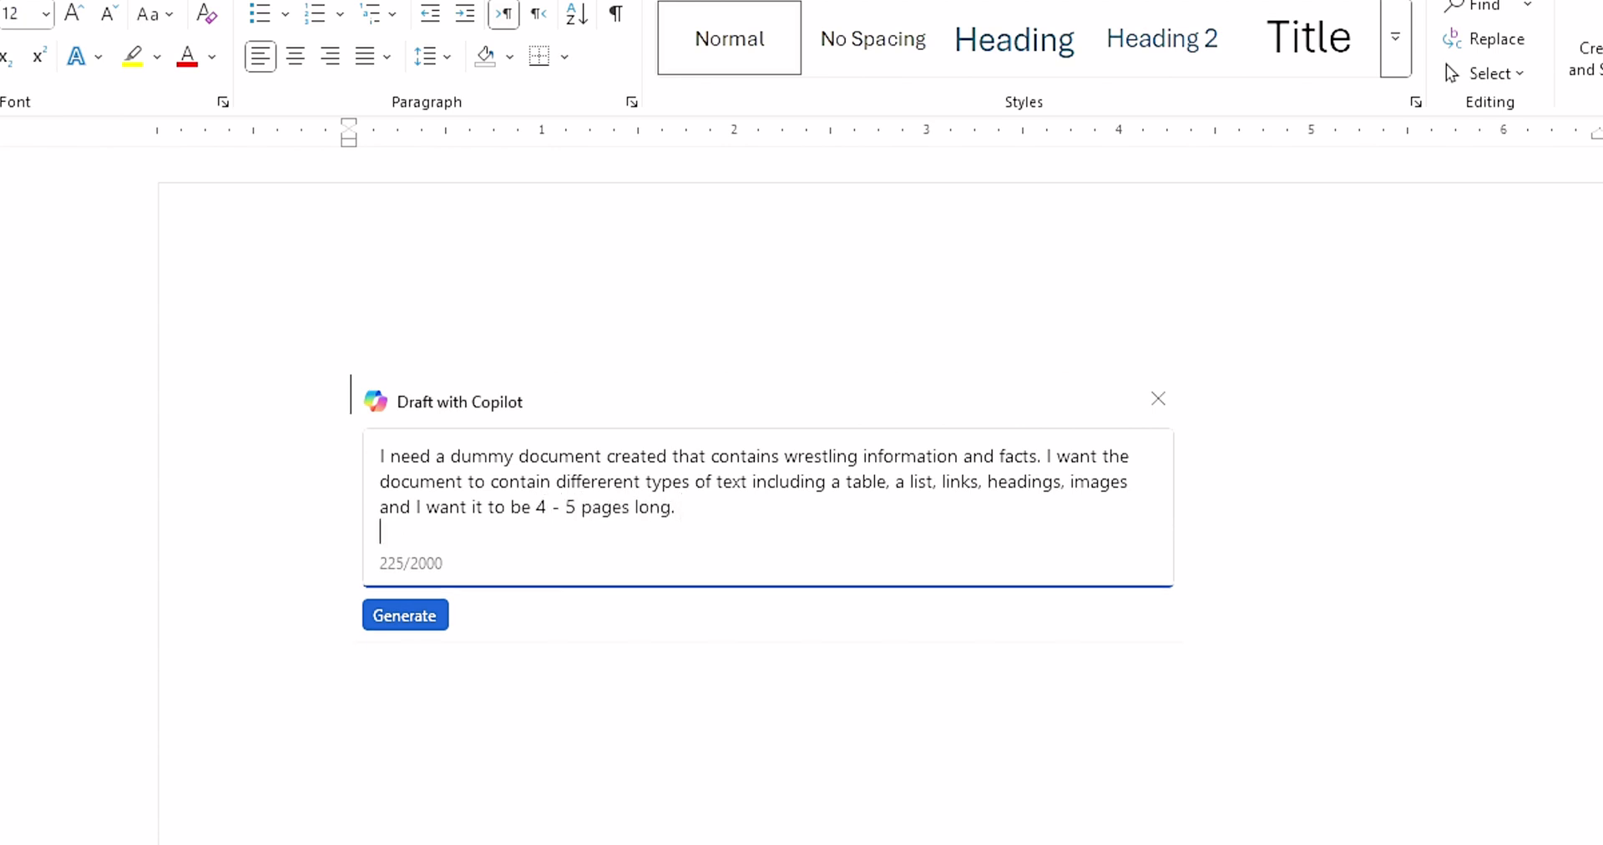
pyautogui.press('Tab')
pyautogui.press('Return')
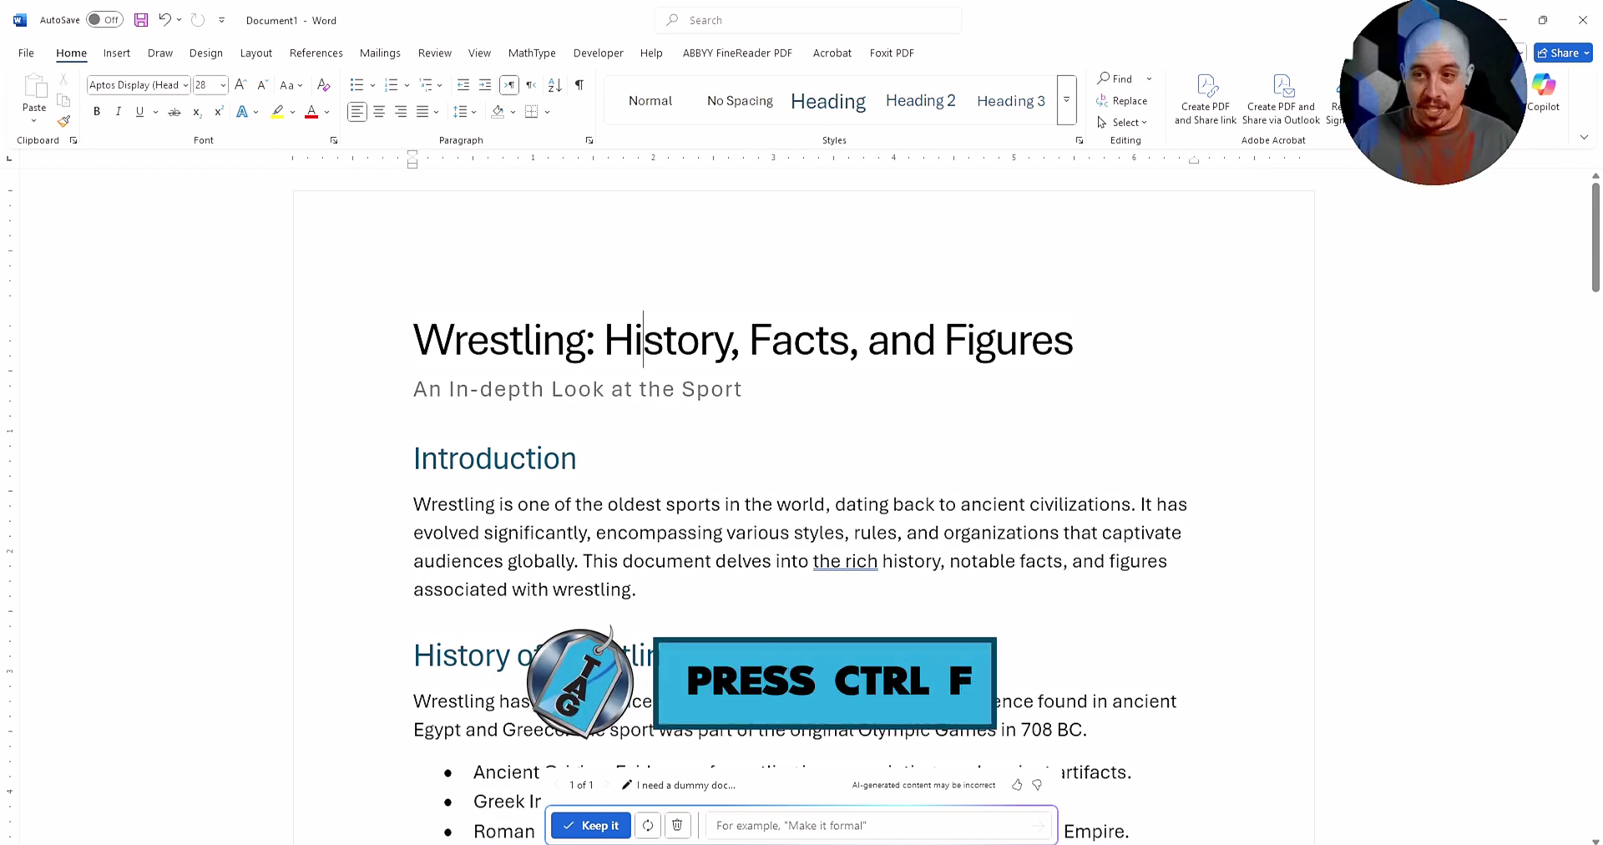
# - Show the document's heading navigation and examine the sections, lists, table and placeholders of the wrestling draft from start to end
pyautogui.hotkey('ctrl', 'f')
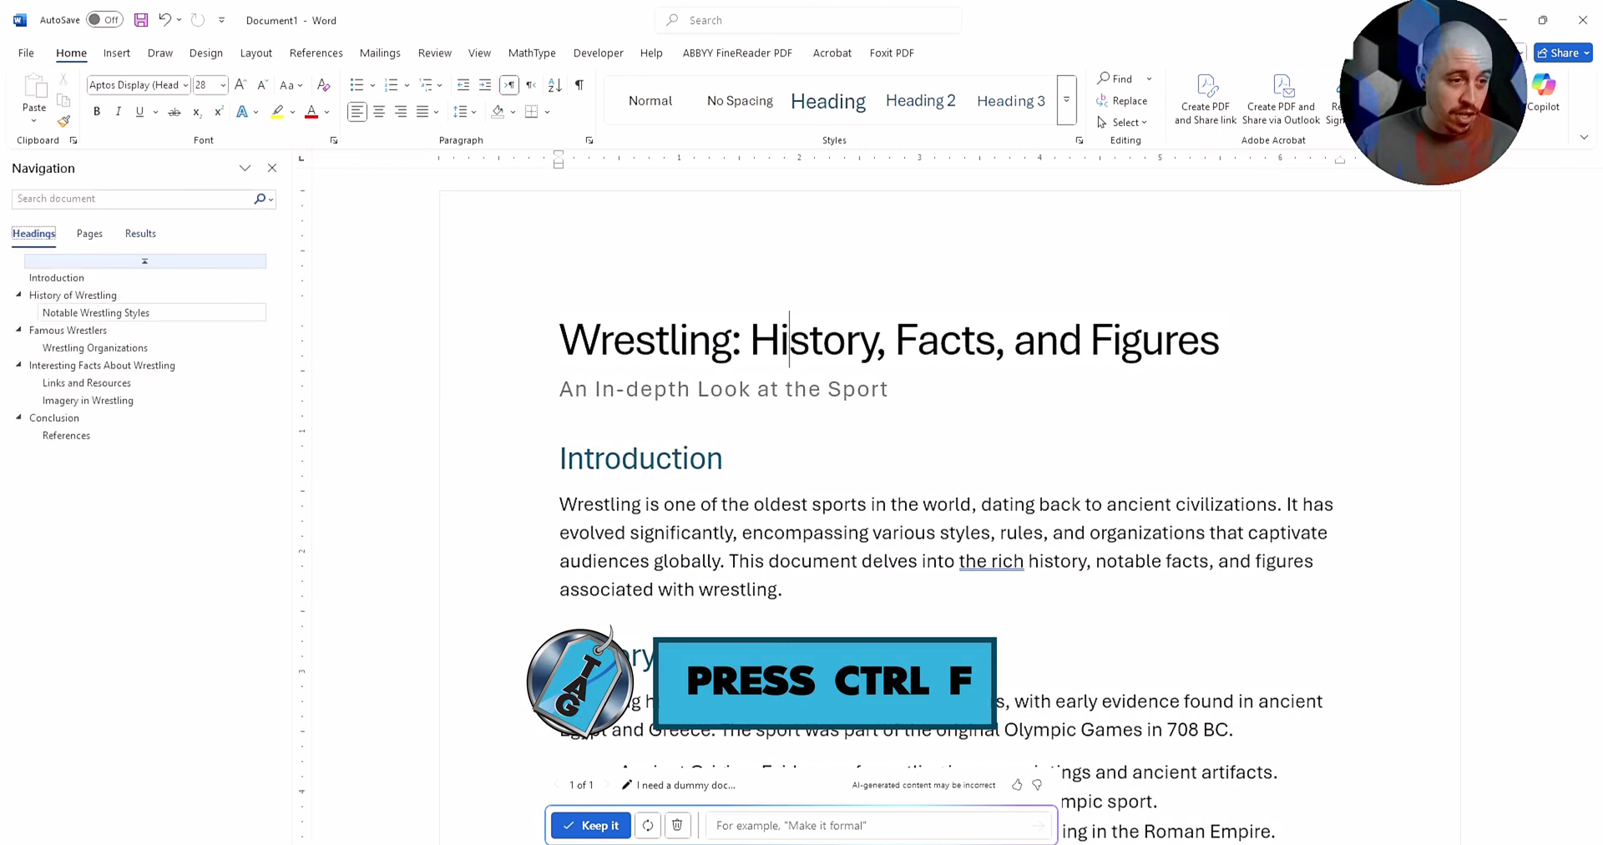
pyautogui.click(57, 278)
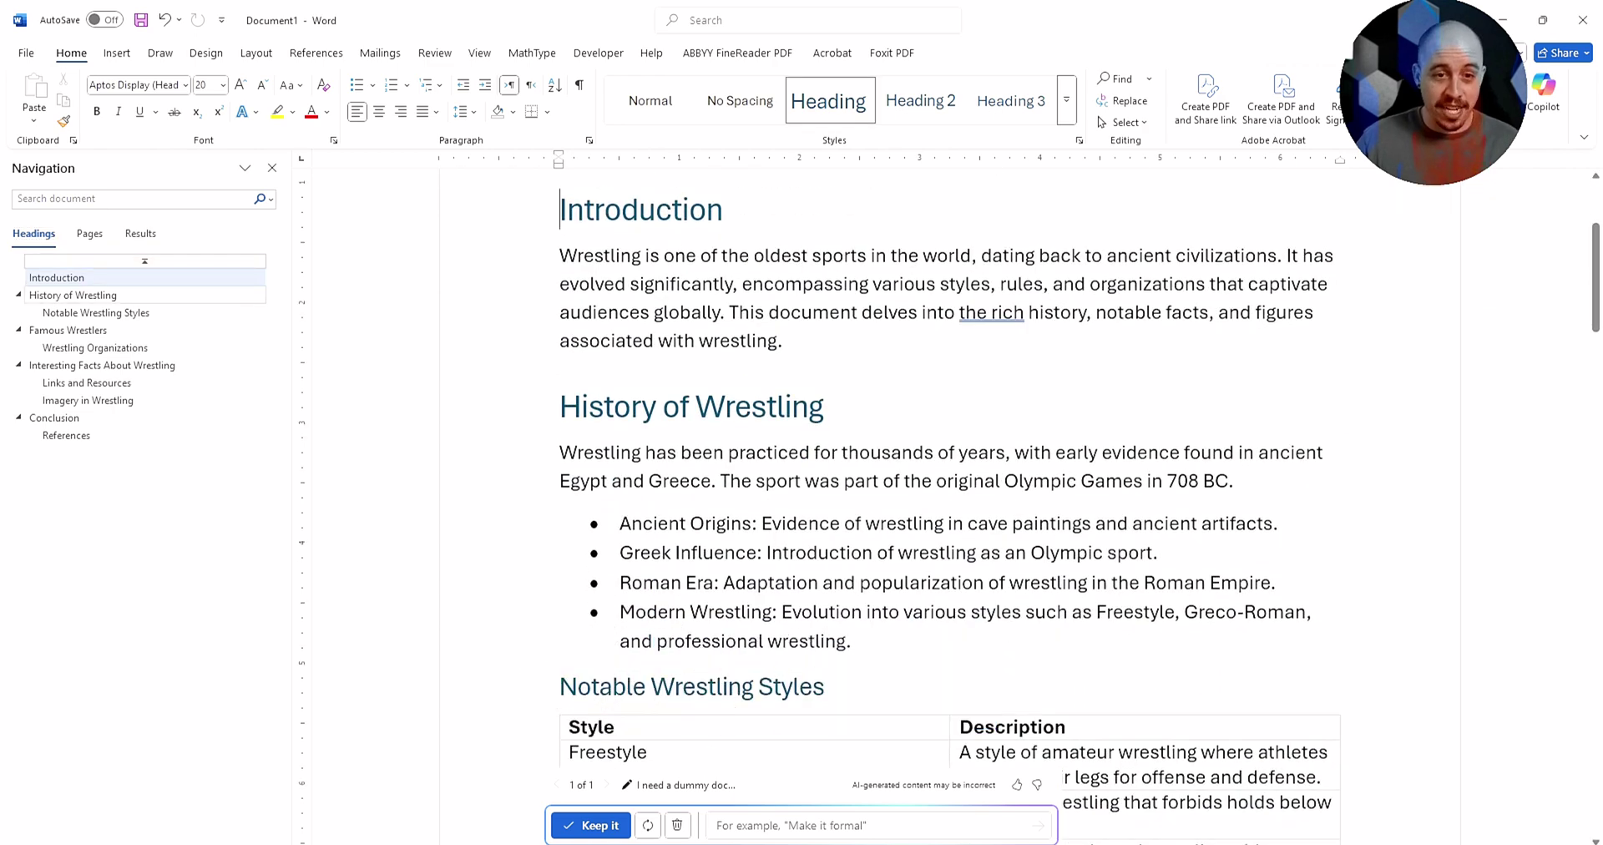
pyautogui.click(73, 295)
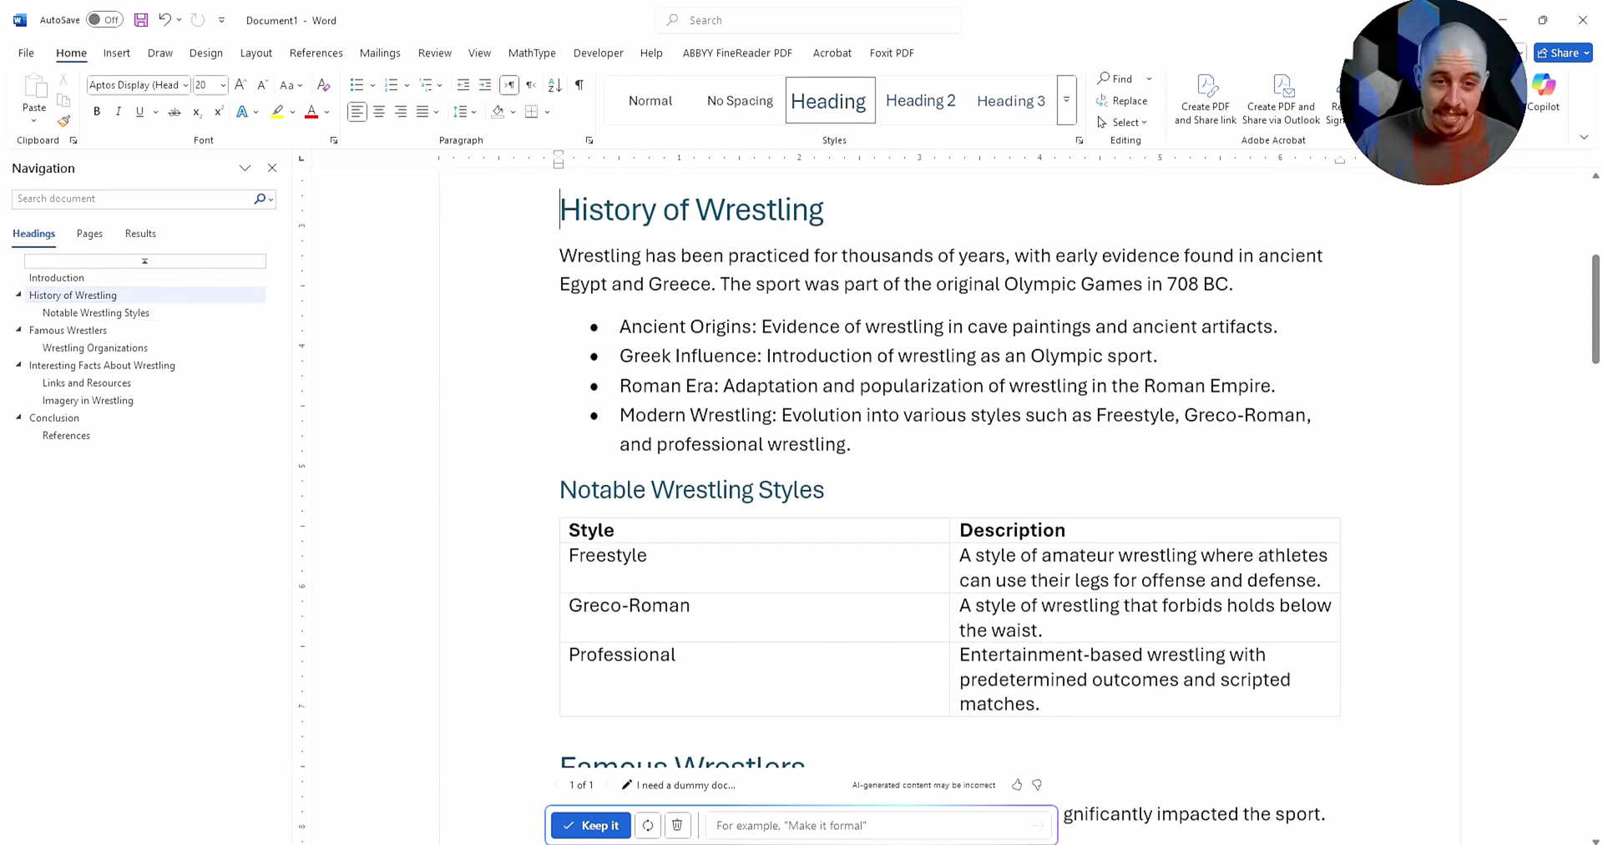
pyautogui.click(796, 257)
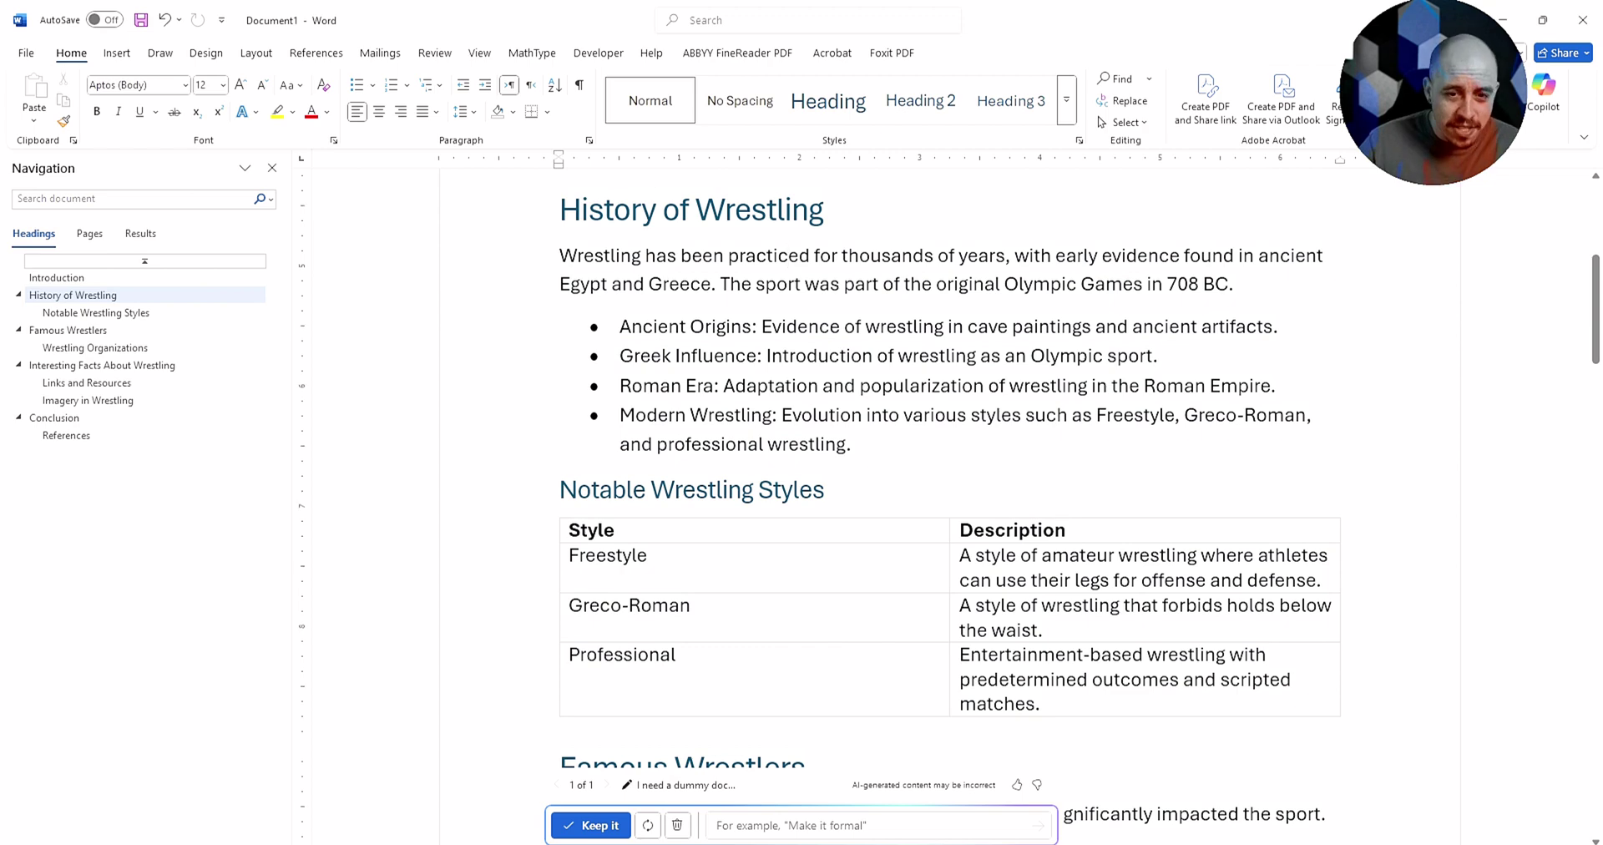
pyautogui.scroll(-10, 951, 375)
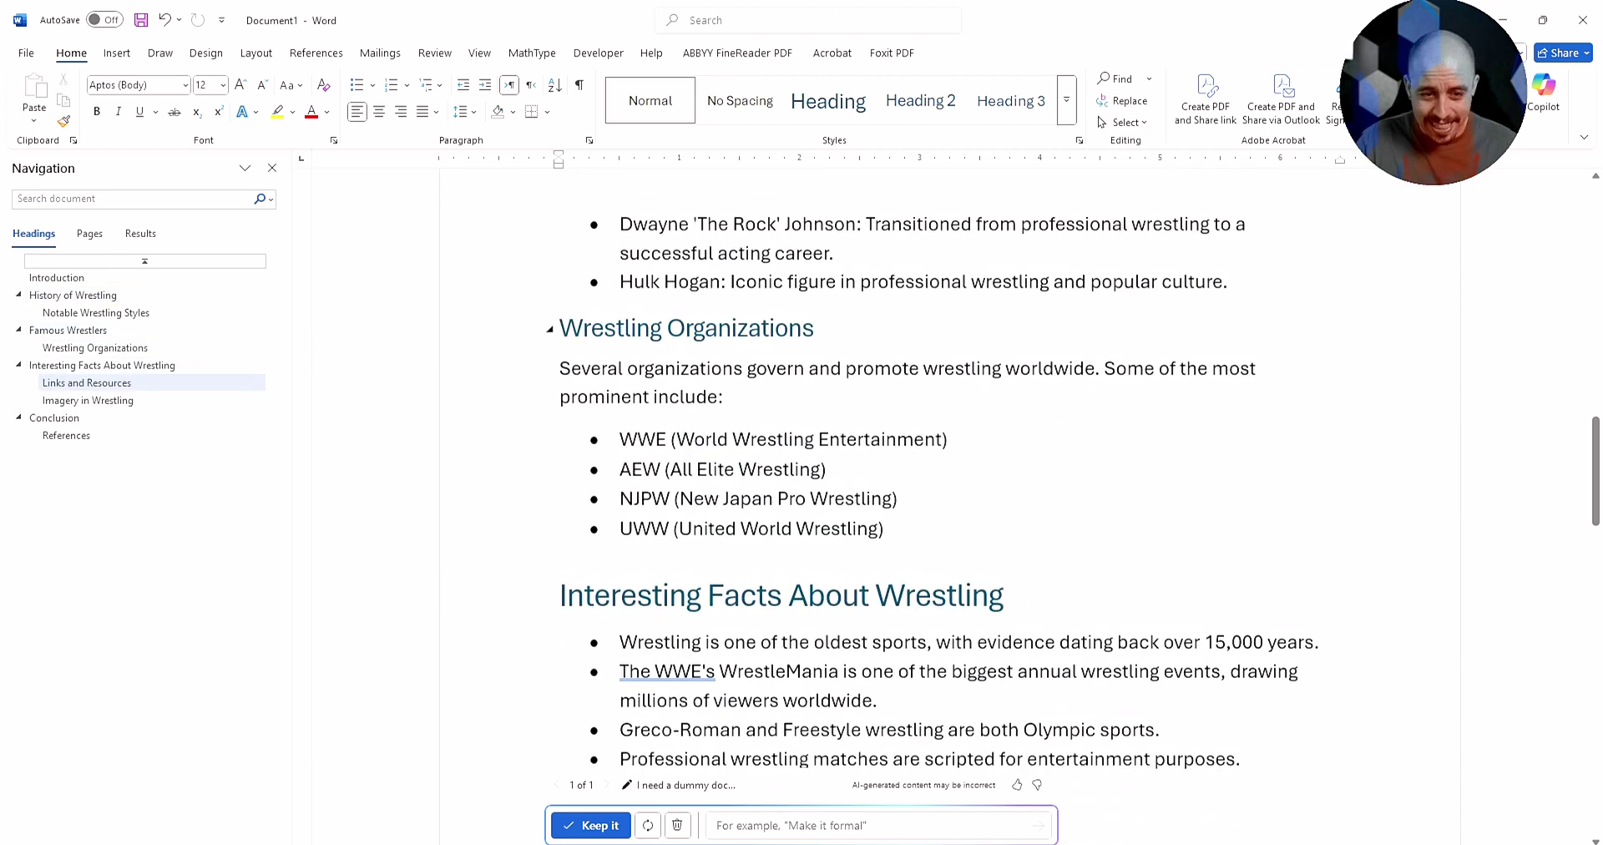
pyautogui.scroll(-7, 951, 330)
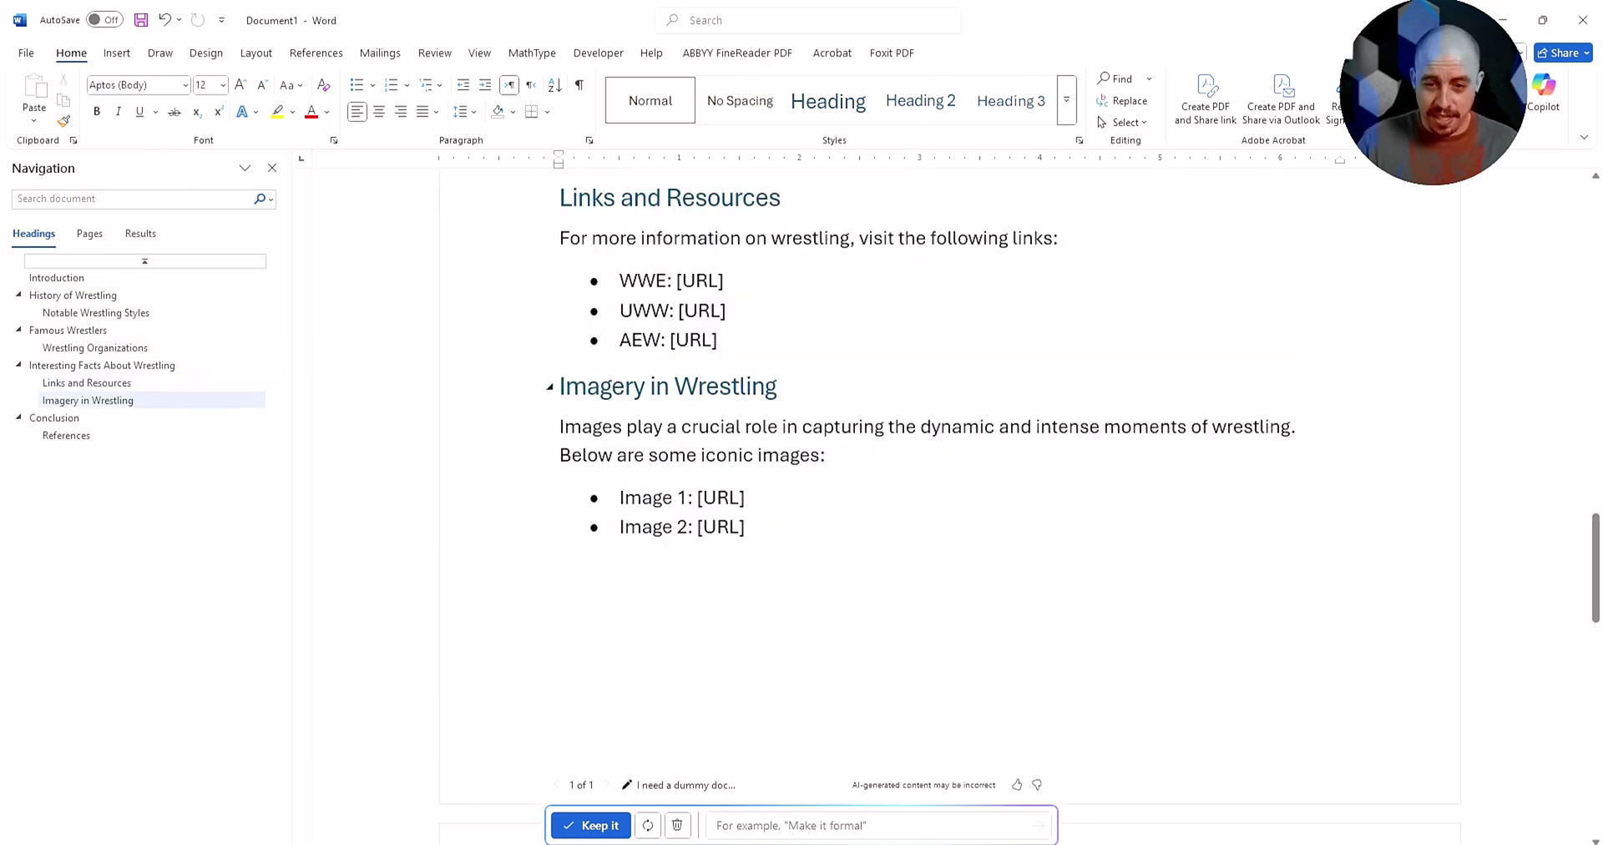
pyautogui.scroll(-5, 951, 466)
pyautogui.scroll(20, 951, 467)
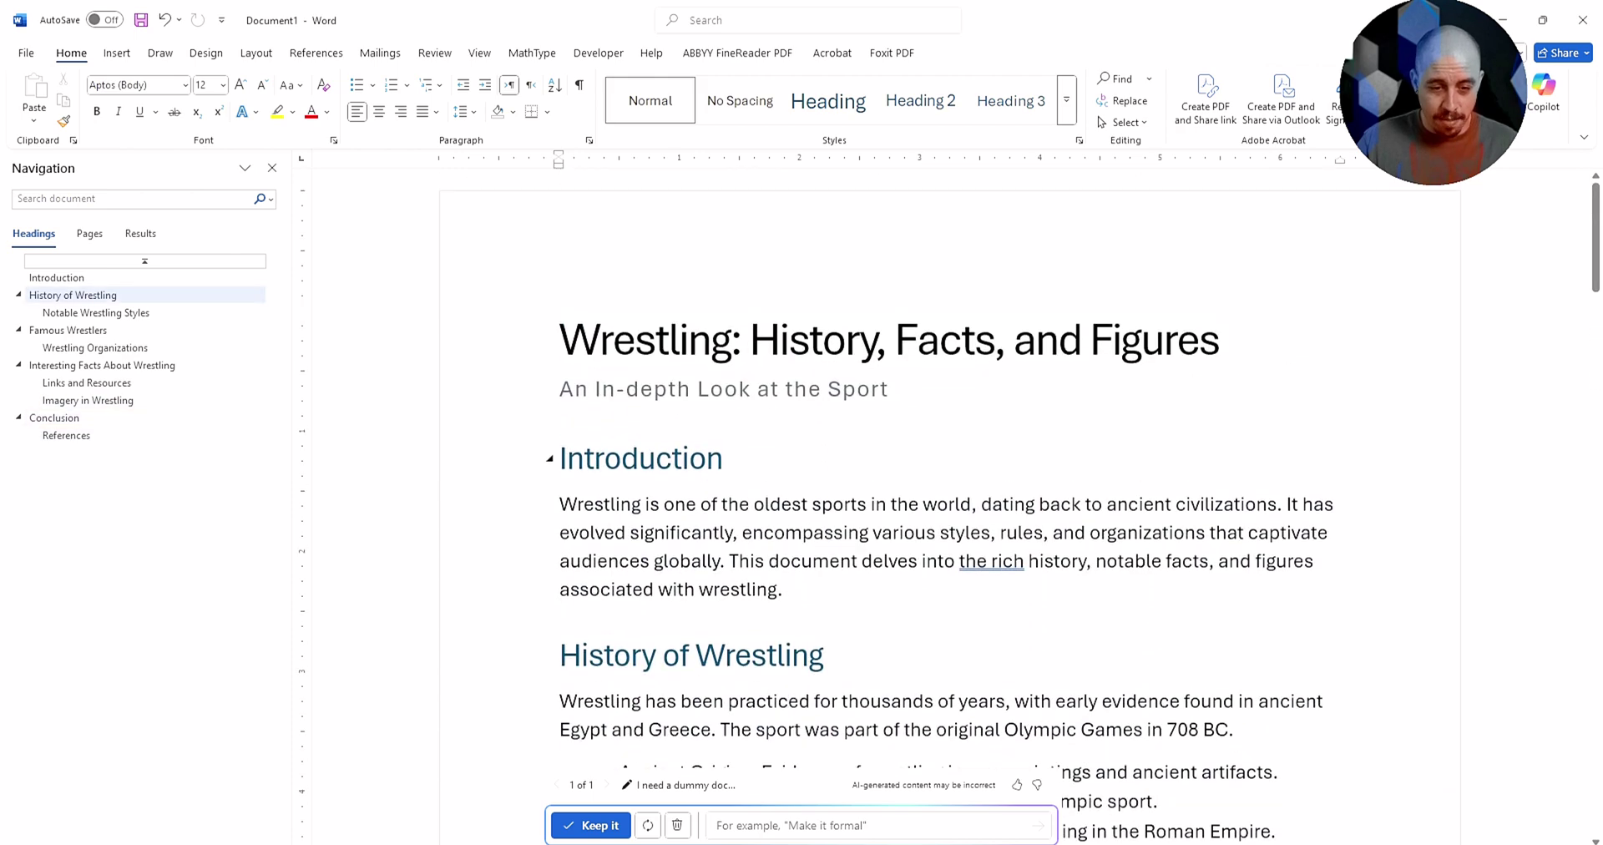
# - Regenerate the draft with the Copilot instruction "Lets remove wrestling and make it about dinosaurs"
pyautogui.click(835, 825)
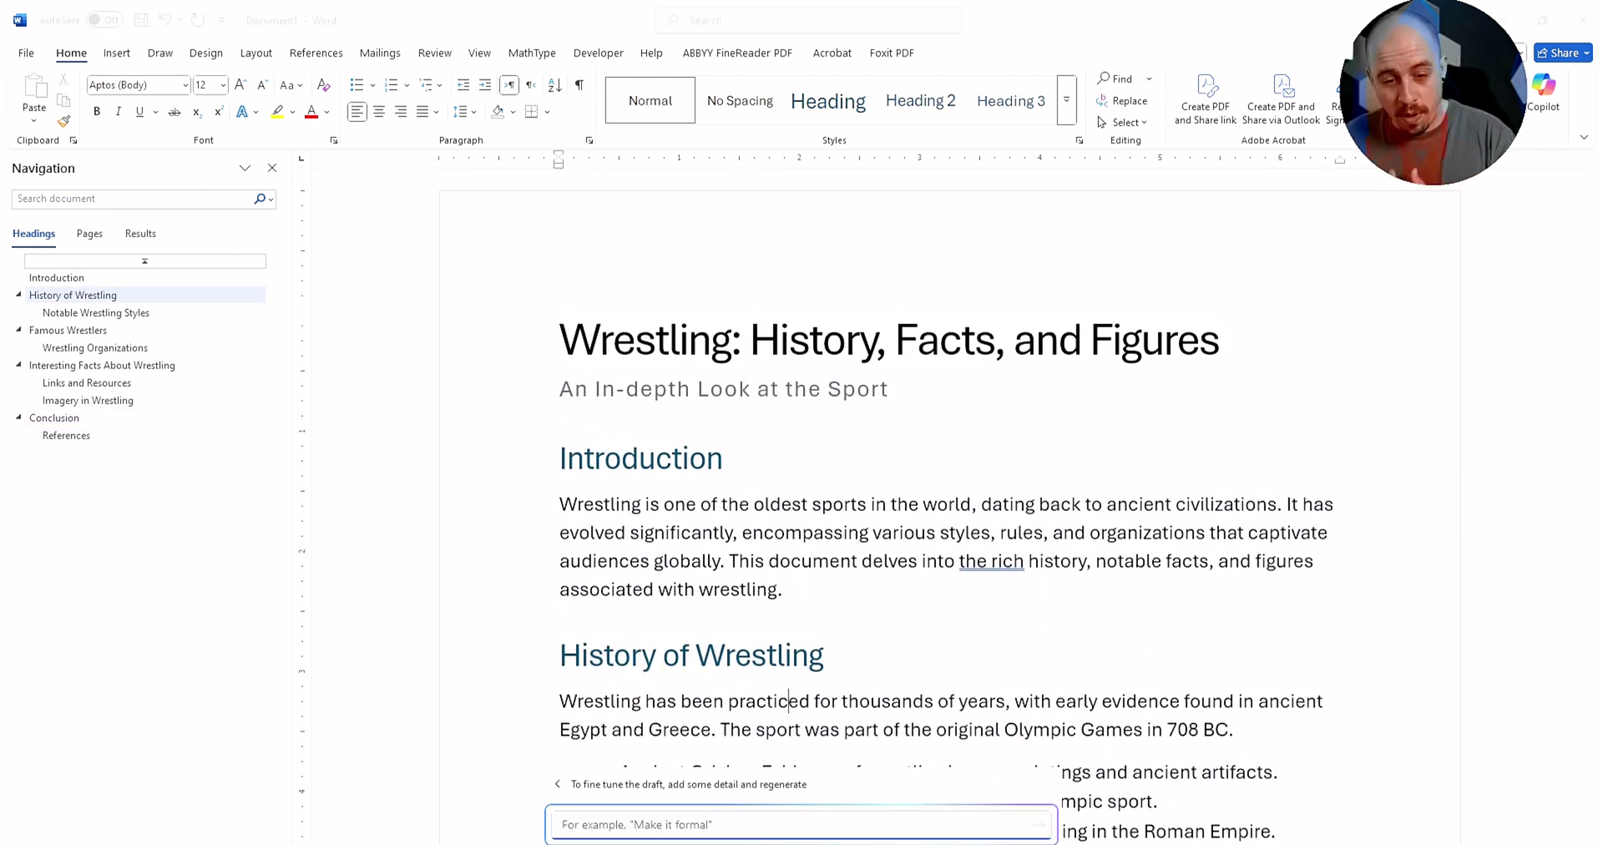
pyautogui.write('Lets remo')
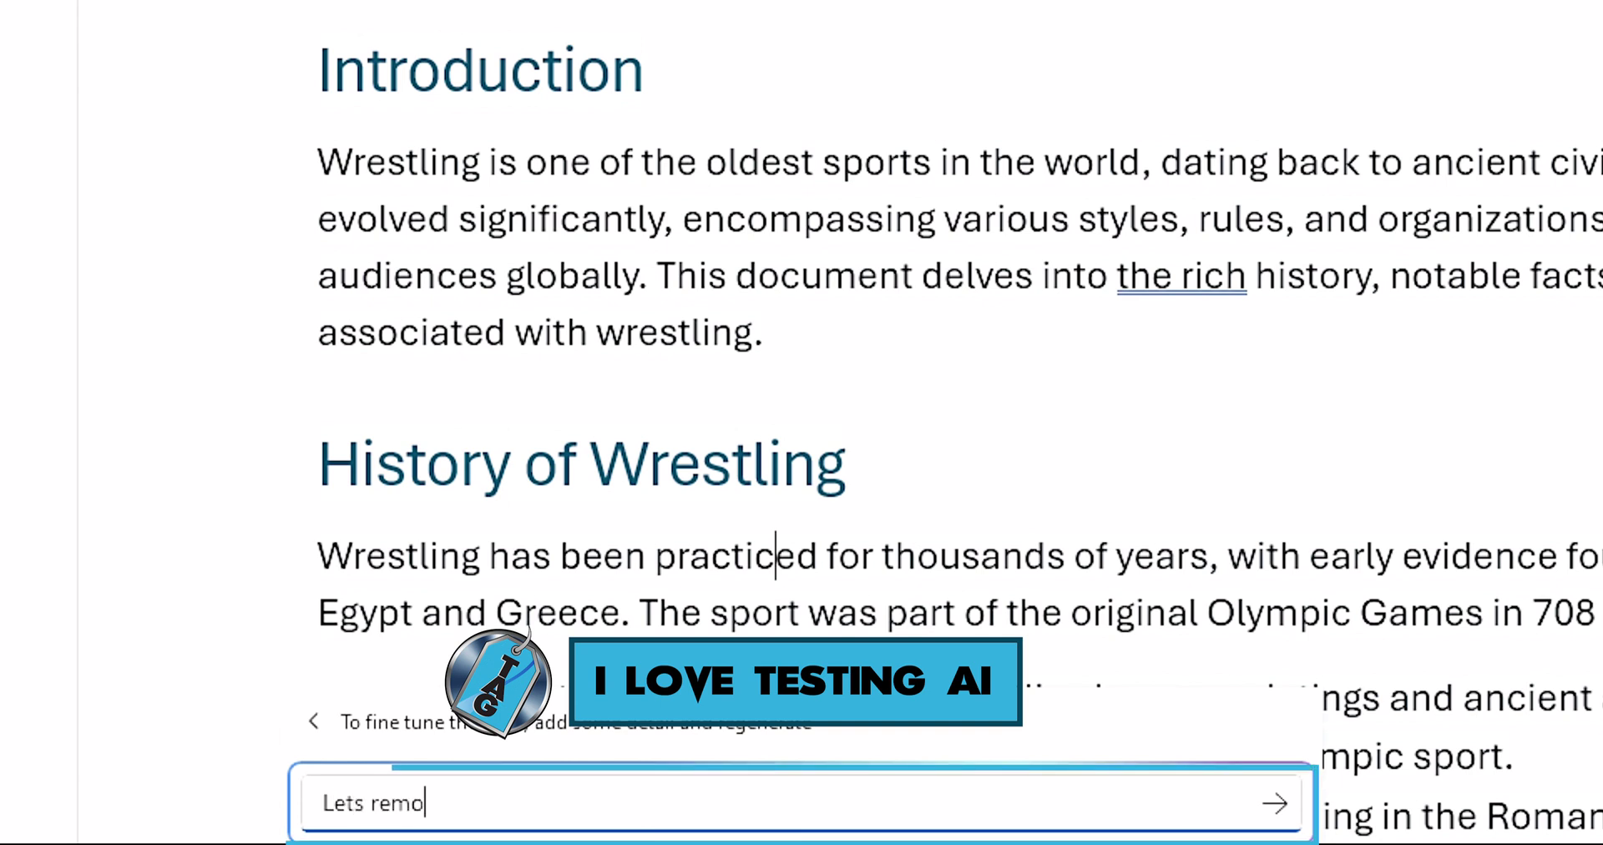
pyautogui.write('ve wrestli')
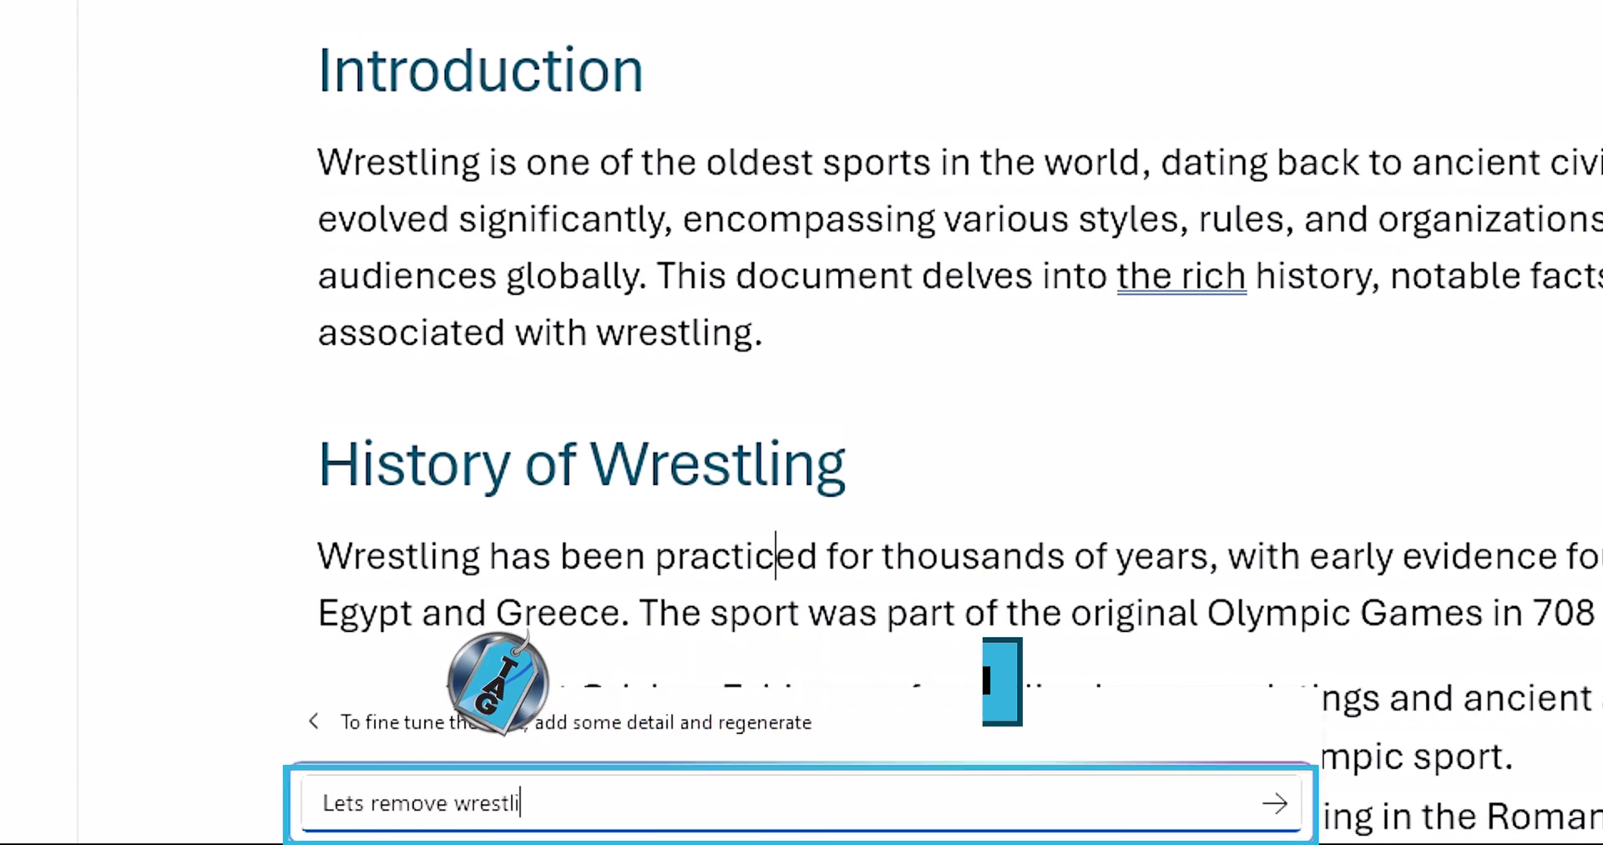
pyautogui.write('ng an ')
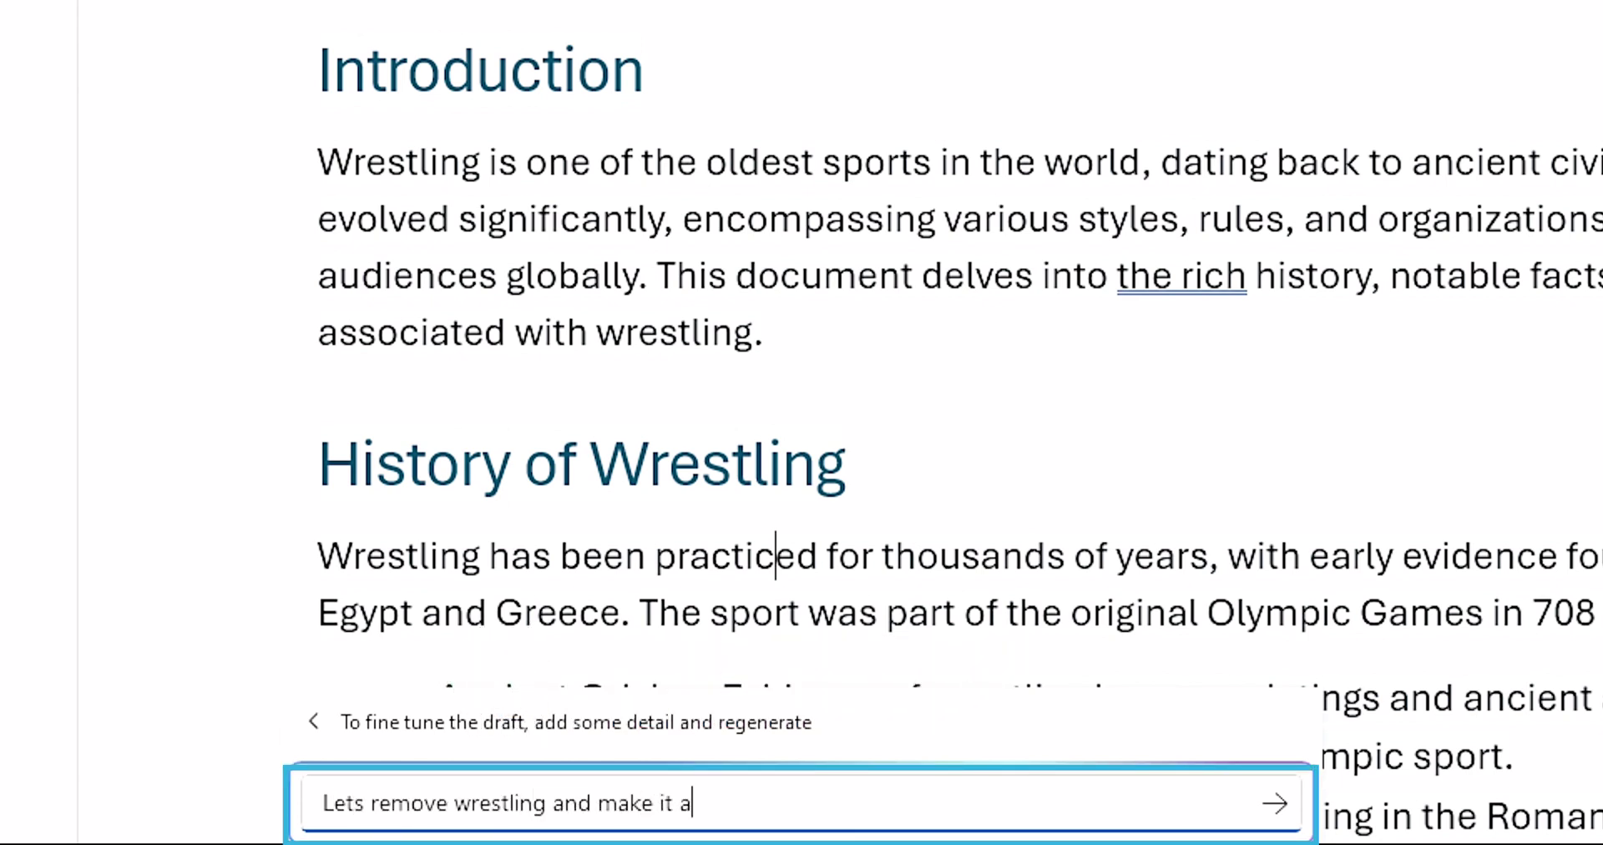
pyautogui.write('urs')
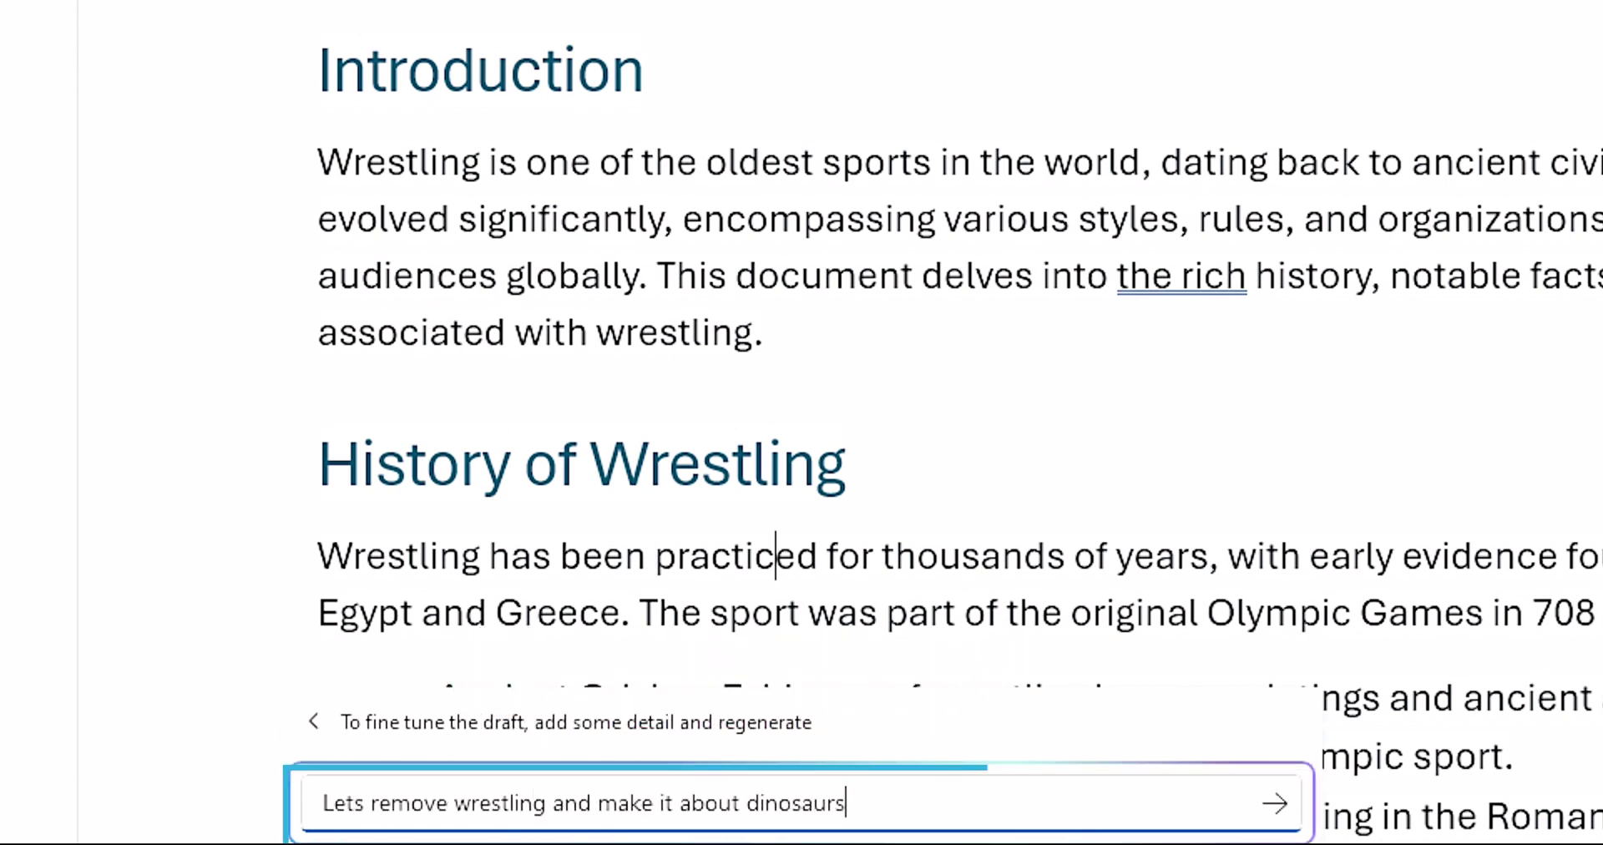
pyautogui.press('Return')
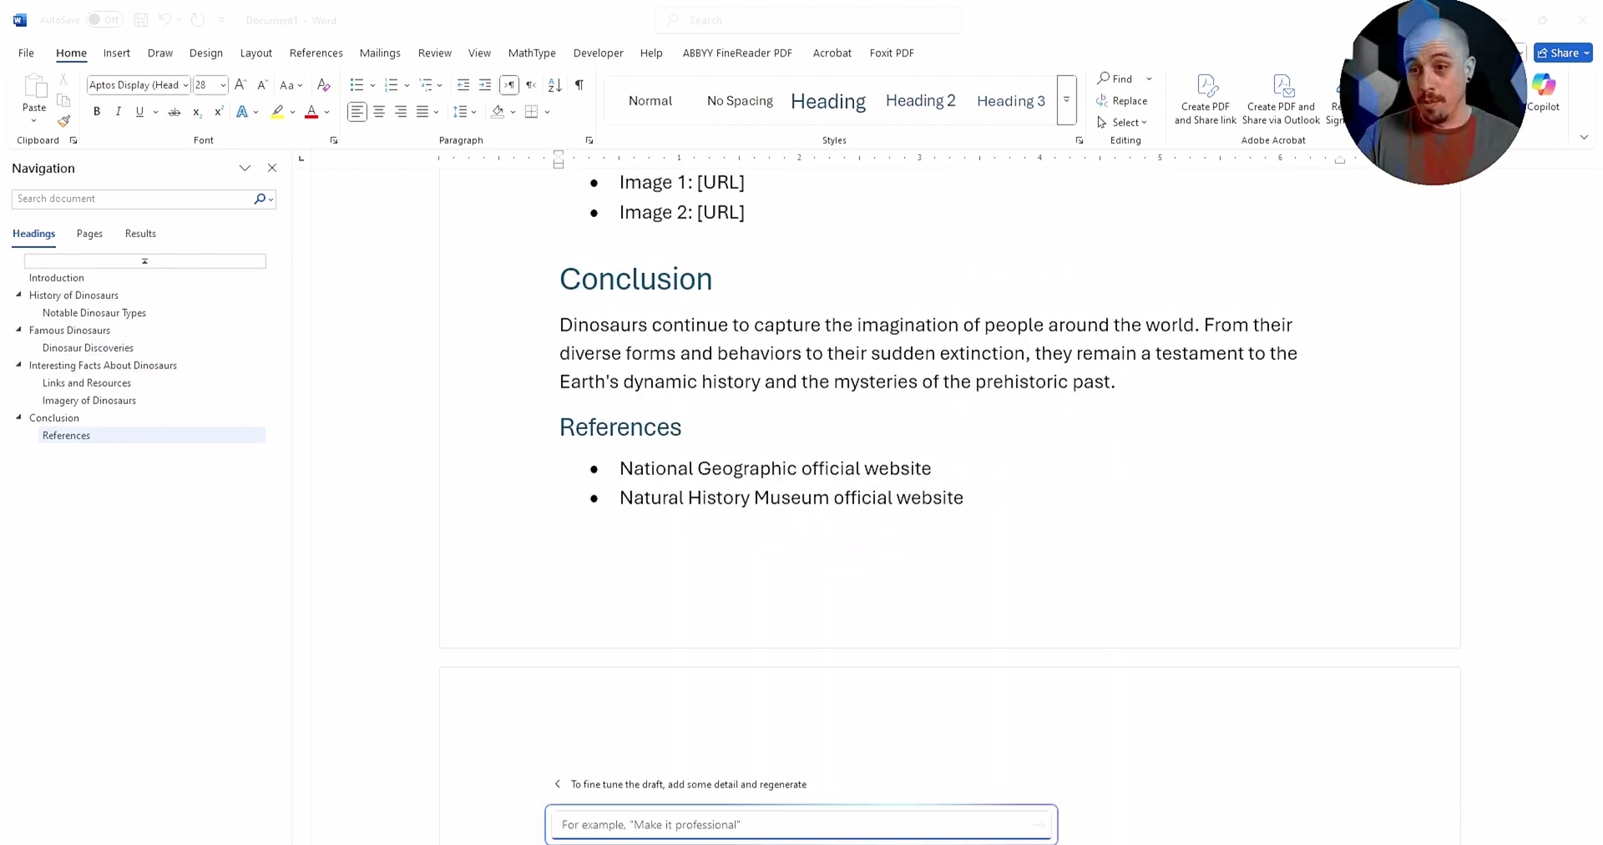
# - Refine the draft with the Copilot instruction "Can you please remove the highlights from the text"
pyautogui.write('Can you please remove the highlights f')
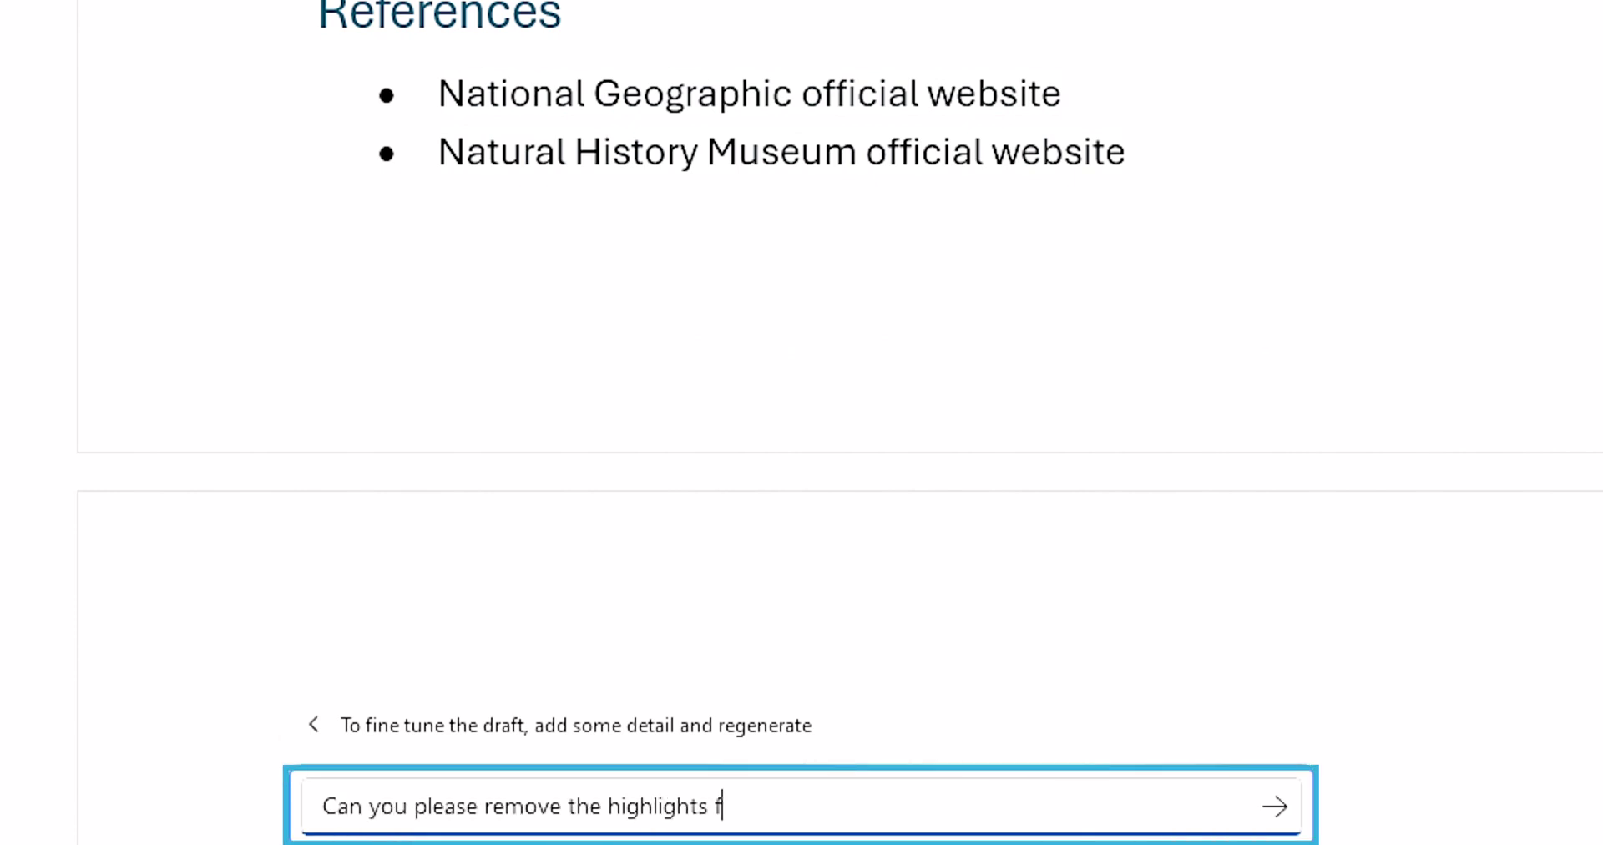
pyautogui.write('rom the text')
pyautogui.press('Return')
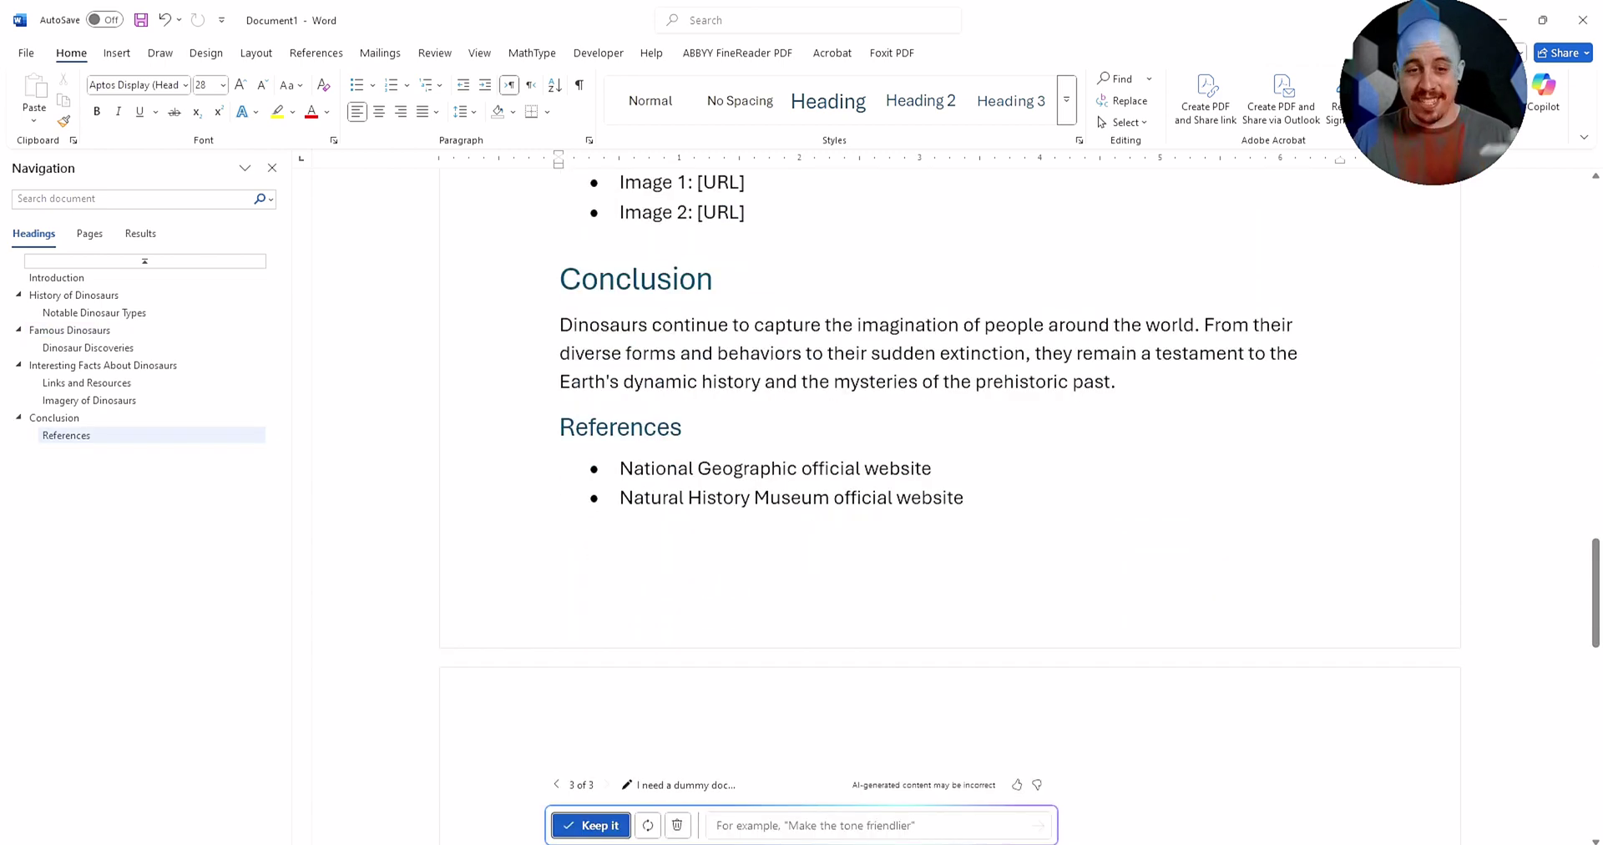
# - Select the entire dinosaur document and remove the highlighting from its text
pyautogui.scroll(-4, 951, 502)
pyautogui.scroll(16, 950, 501)
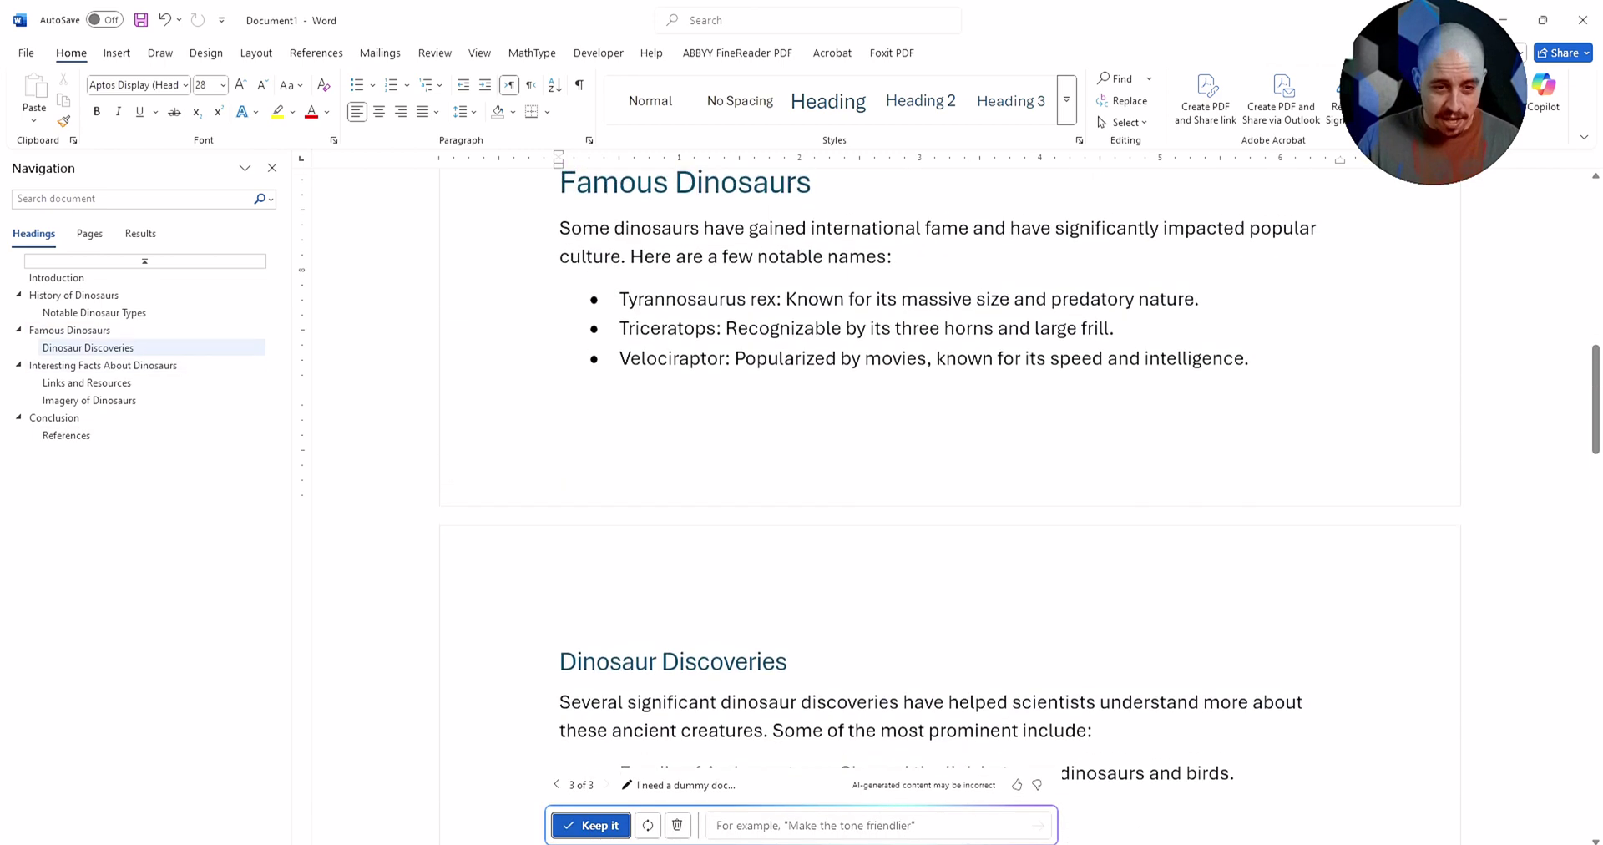
pyautogui.click(704, 231)
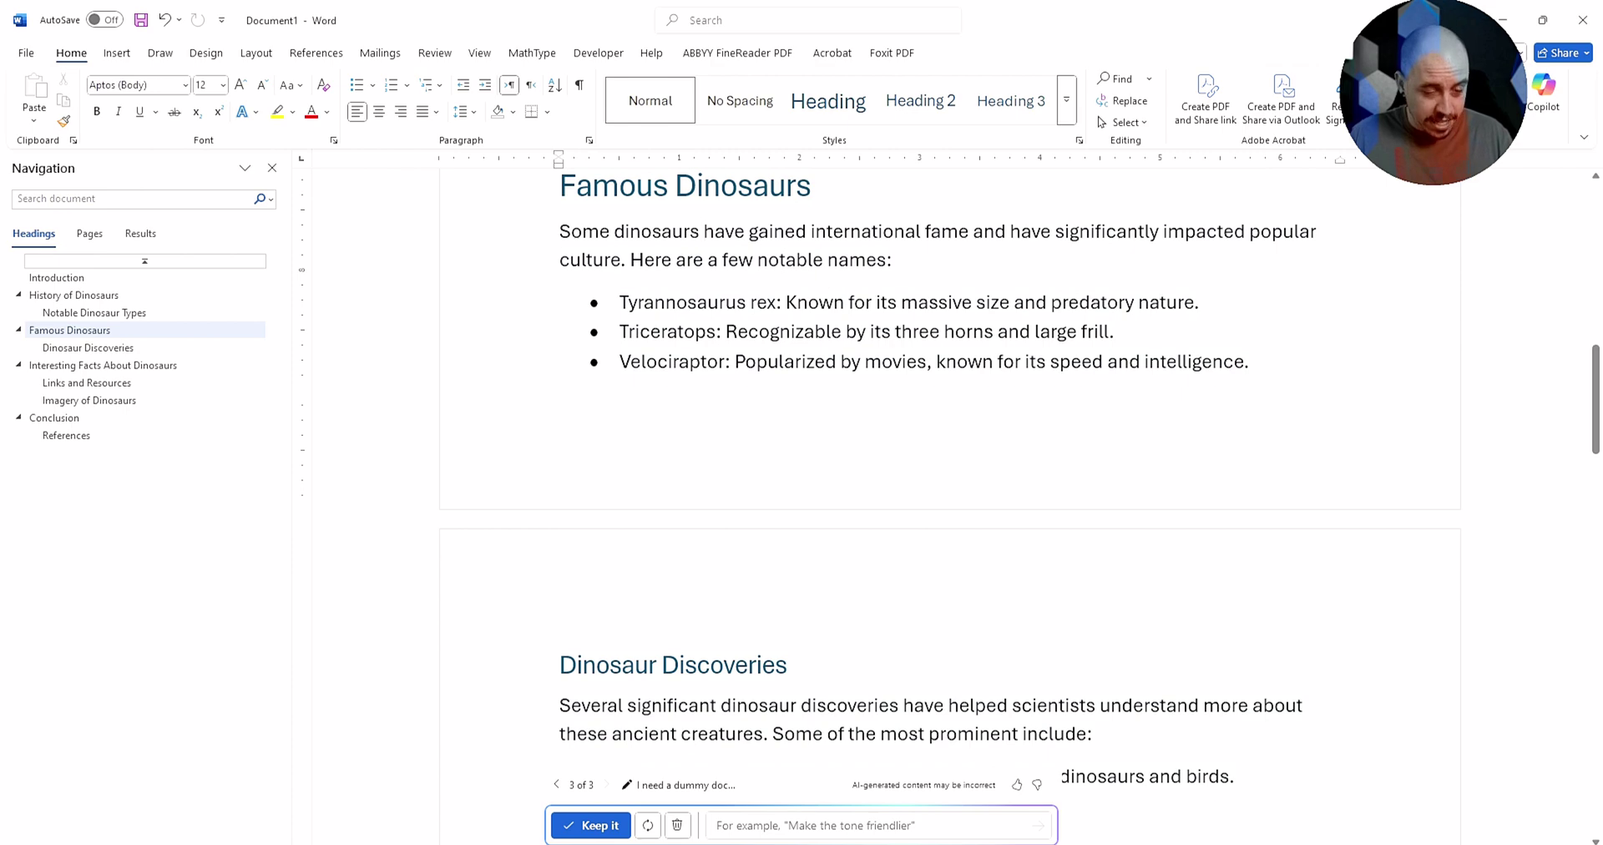
pyautogui.hotkey('ctrl', 'a')
pyautogui.click(291, 111)
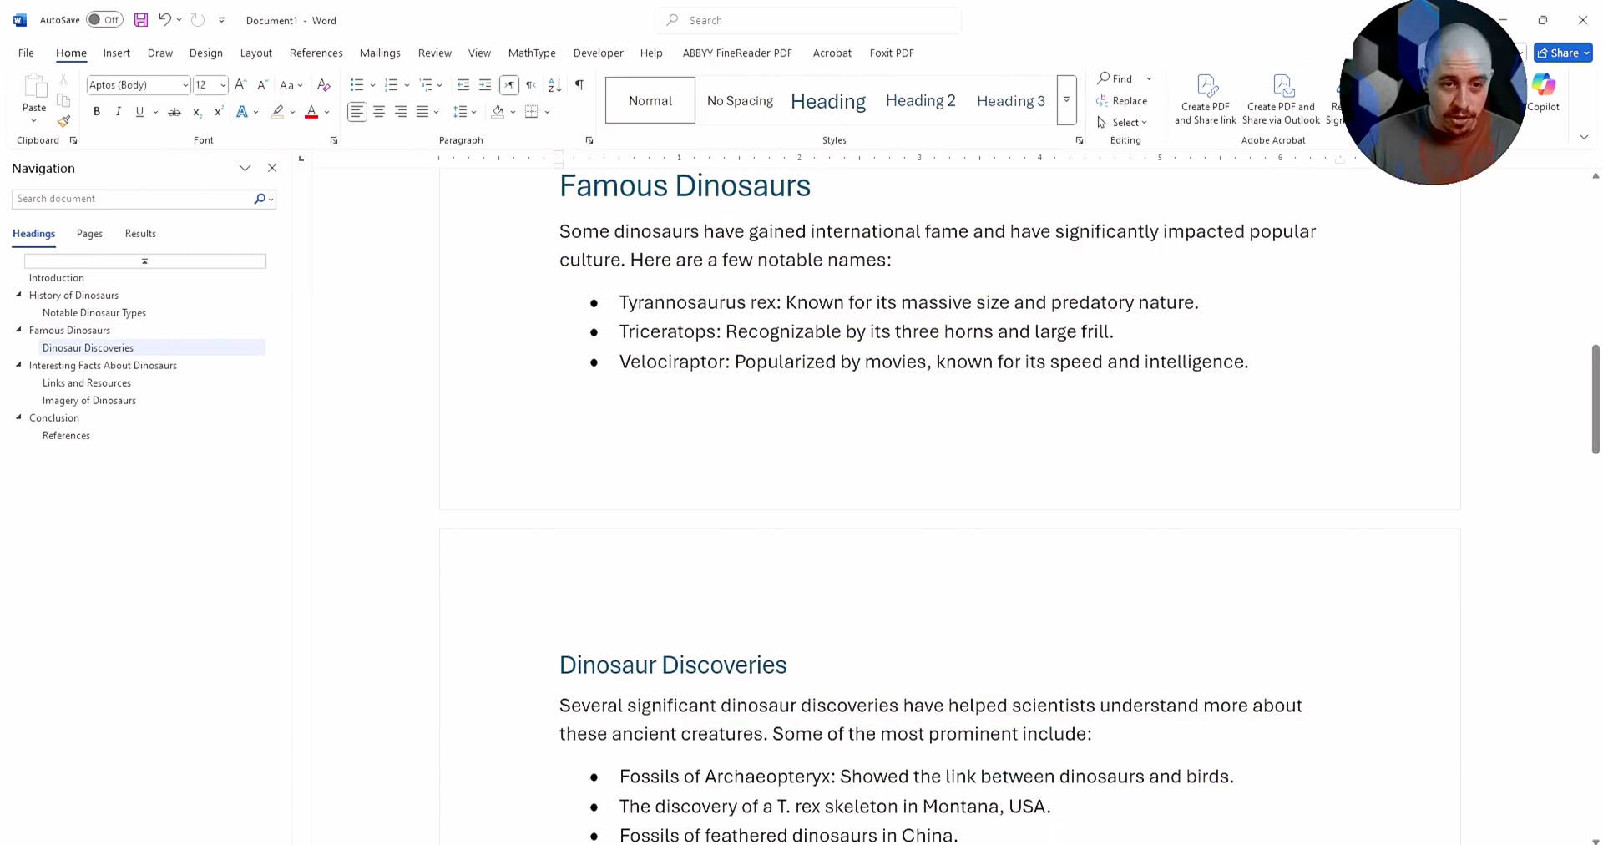
# - Check which styles are applied to the document title, the subtitle and the Introduction heading
pyautogui.hotkey('ctrl', 'Home')
pyautogui.click(835, 341)
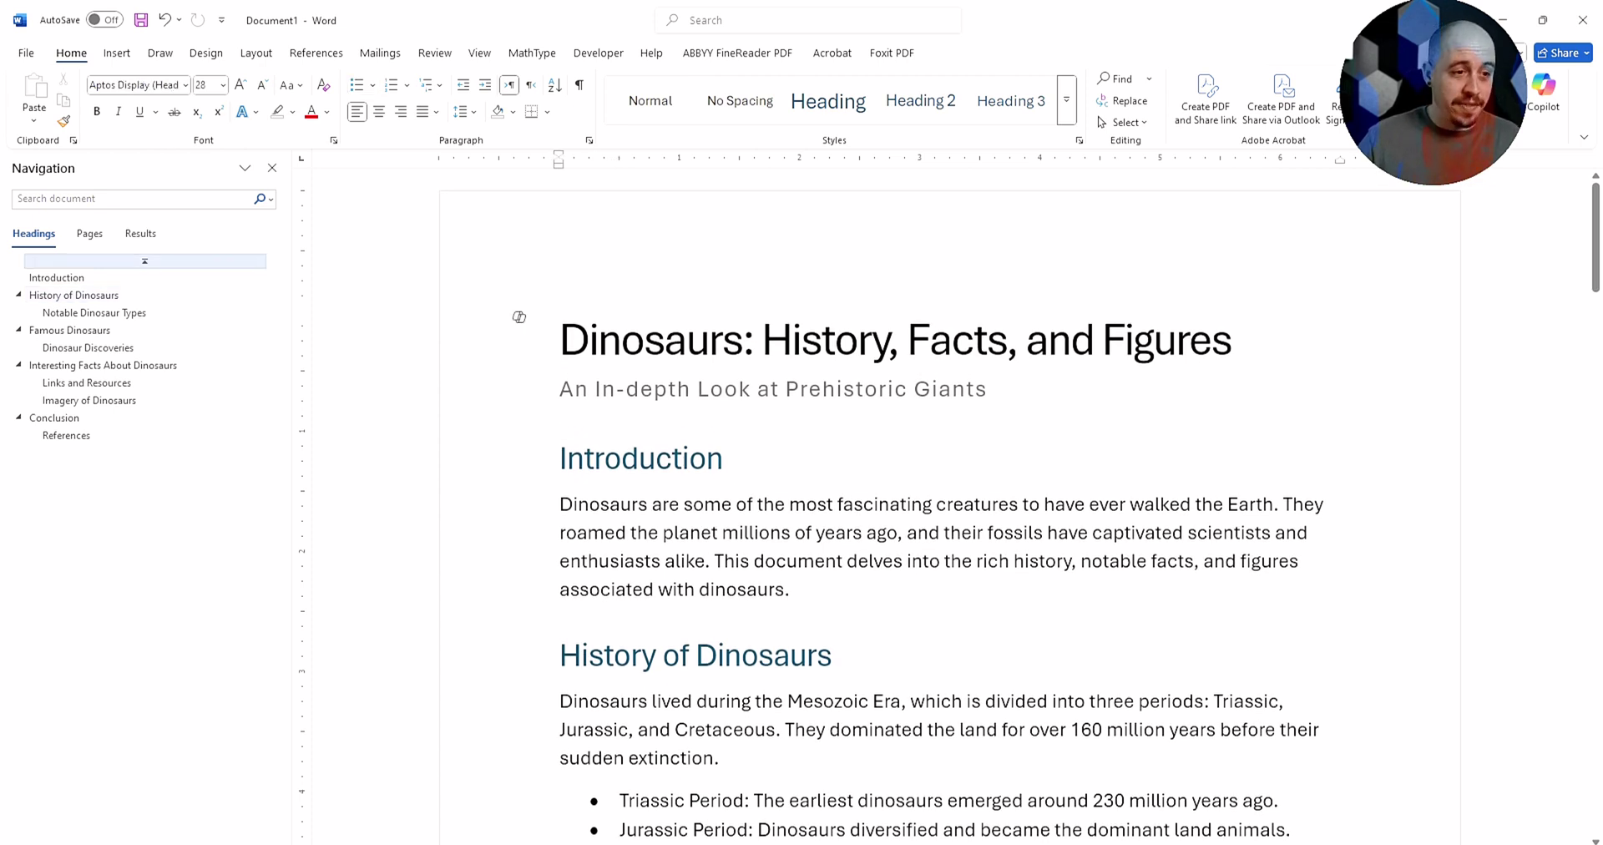
pyautogui.click(1066, 100)
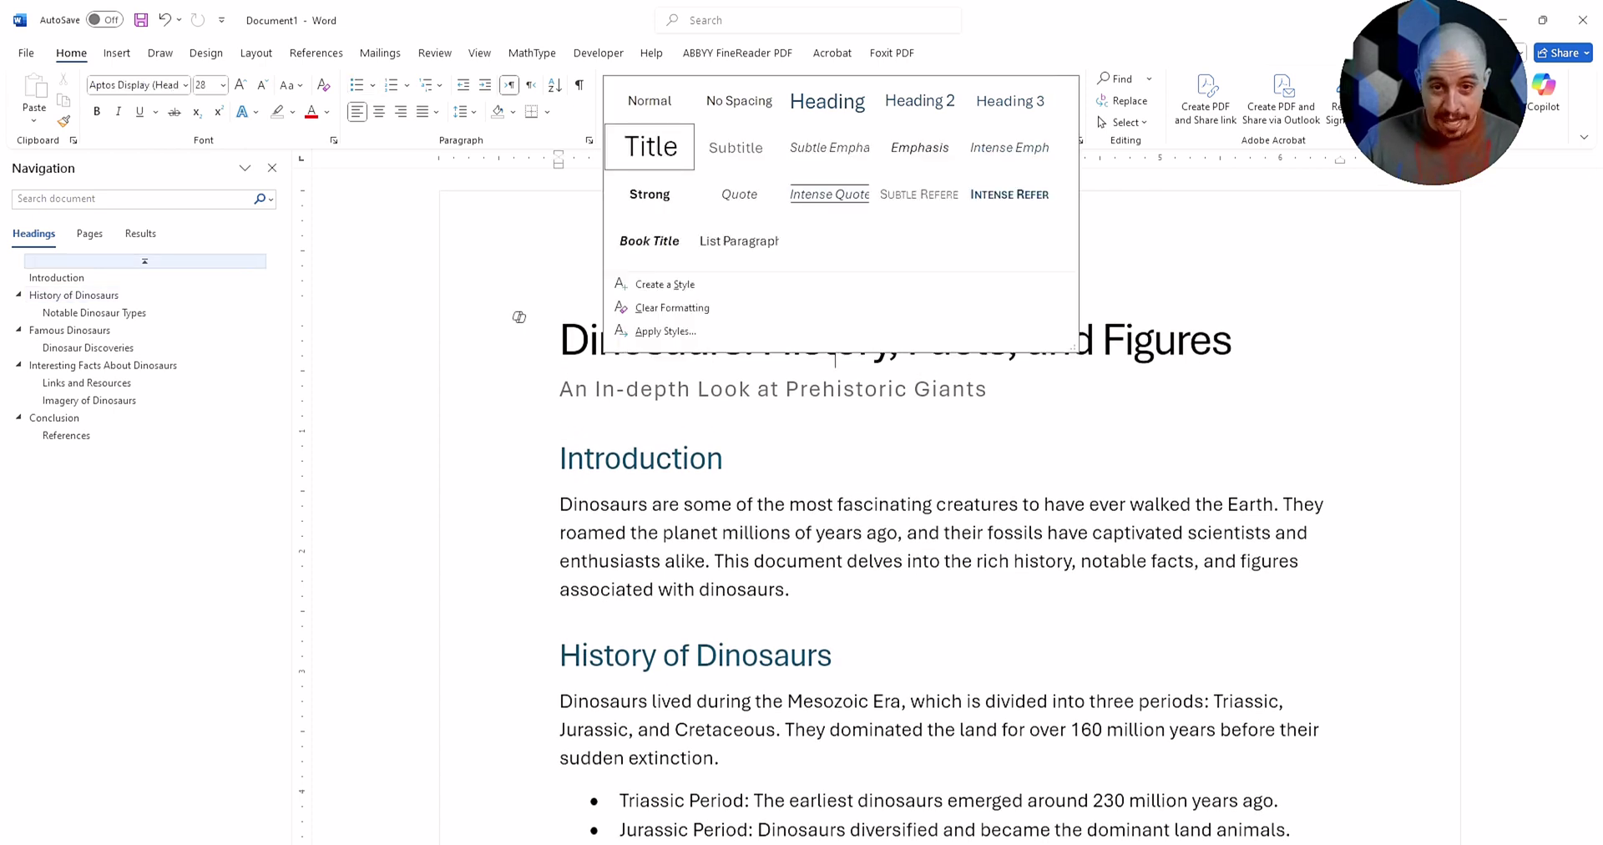
pyautogui.press('Escape')
pyautogui.press('Down')
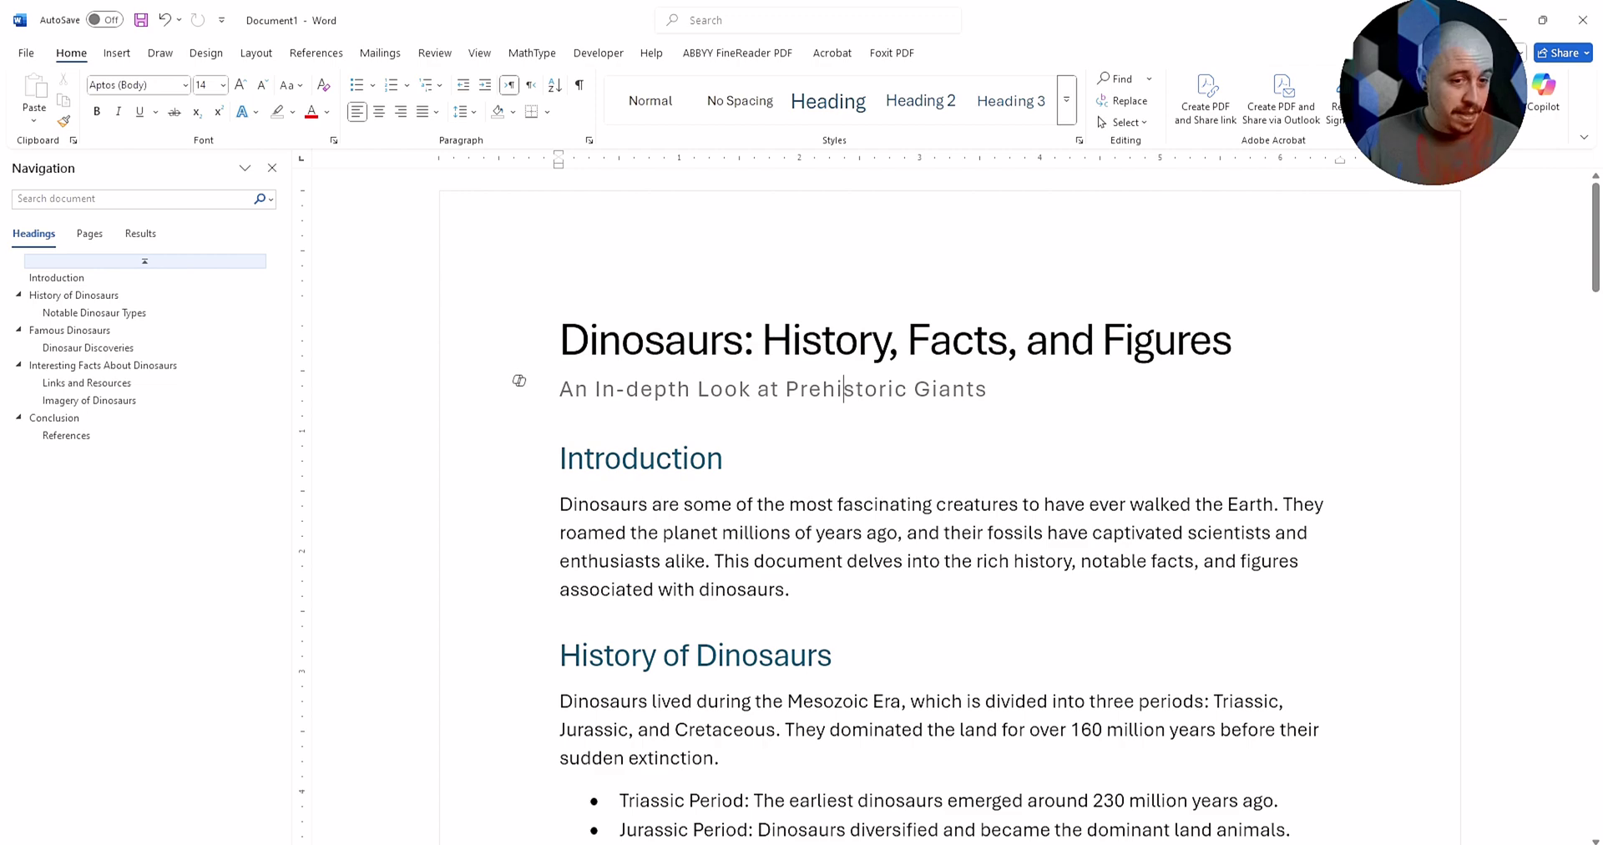
pyautogui.press('Down')
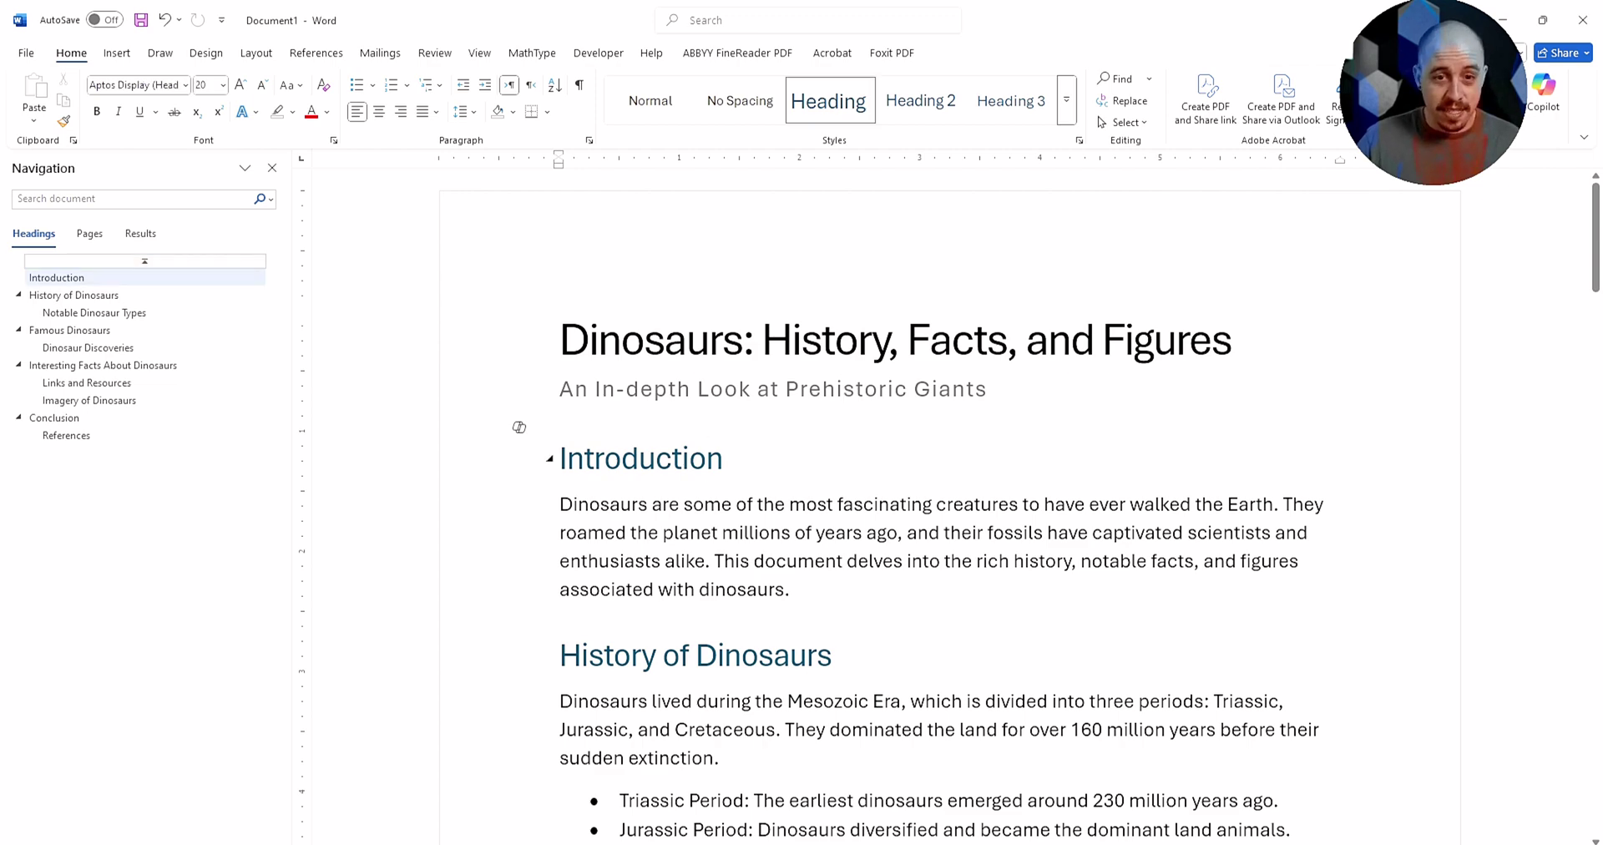
# - Examine the dinosaur types table, the remaining headings, the link and image placeholders, and the closing sections of the document
pyautogui.scroll(-8, 752, 496)
pyautogui.scroll(2, 751, 497)
pyautogui.click(687, 498)
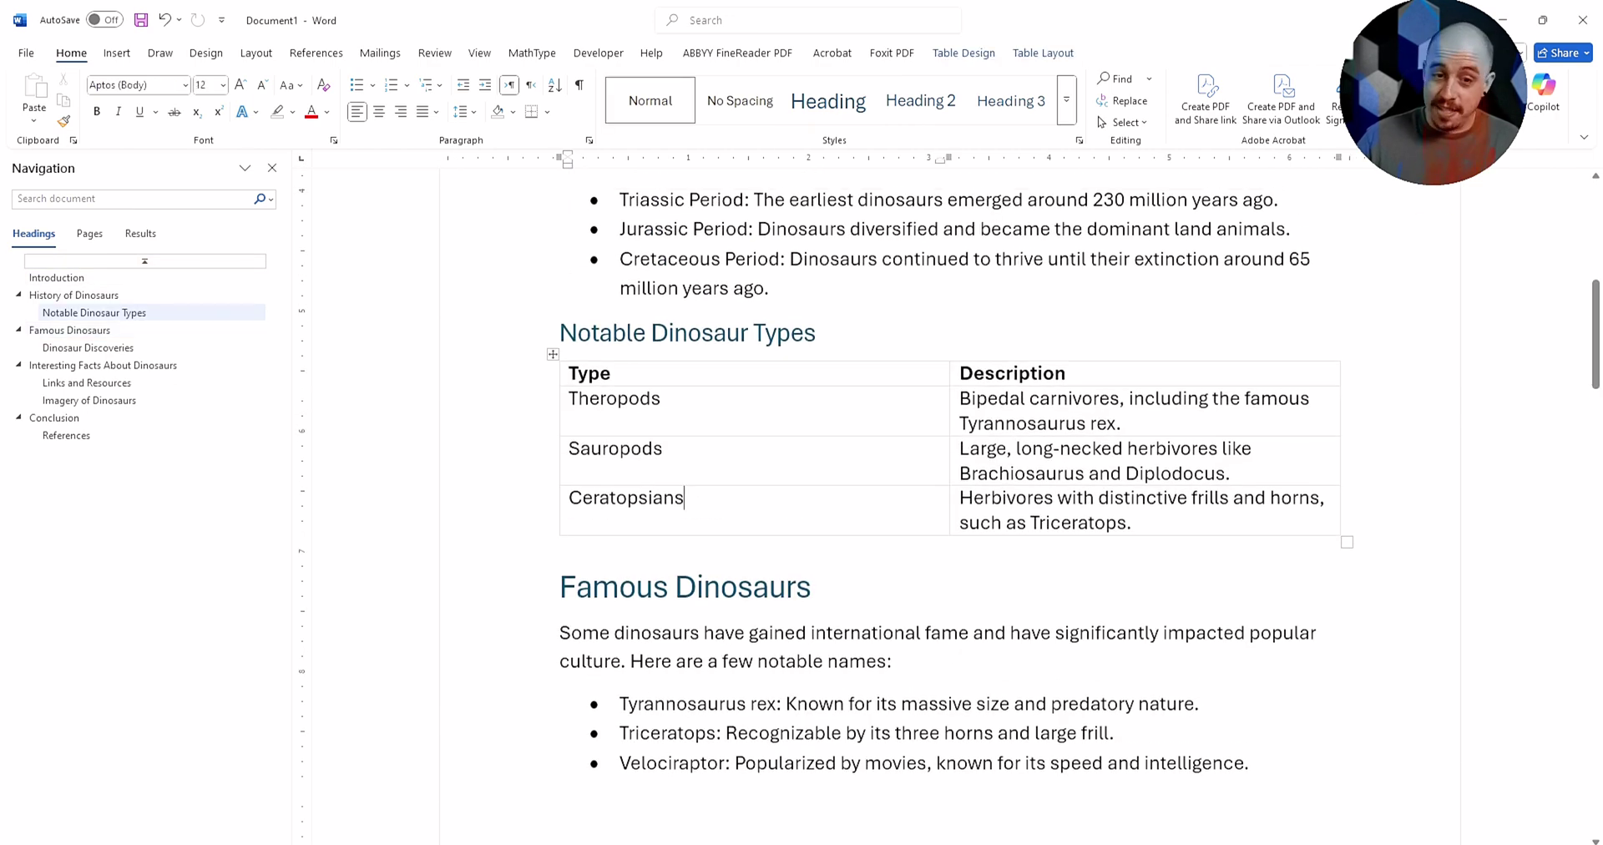
pyautogui.scroll(-2, 669, 417)
pyautogui.click(670, 384)
pyautogui.scroll(-1, 651, 368)
pyautogui.click(56, 417)
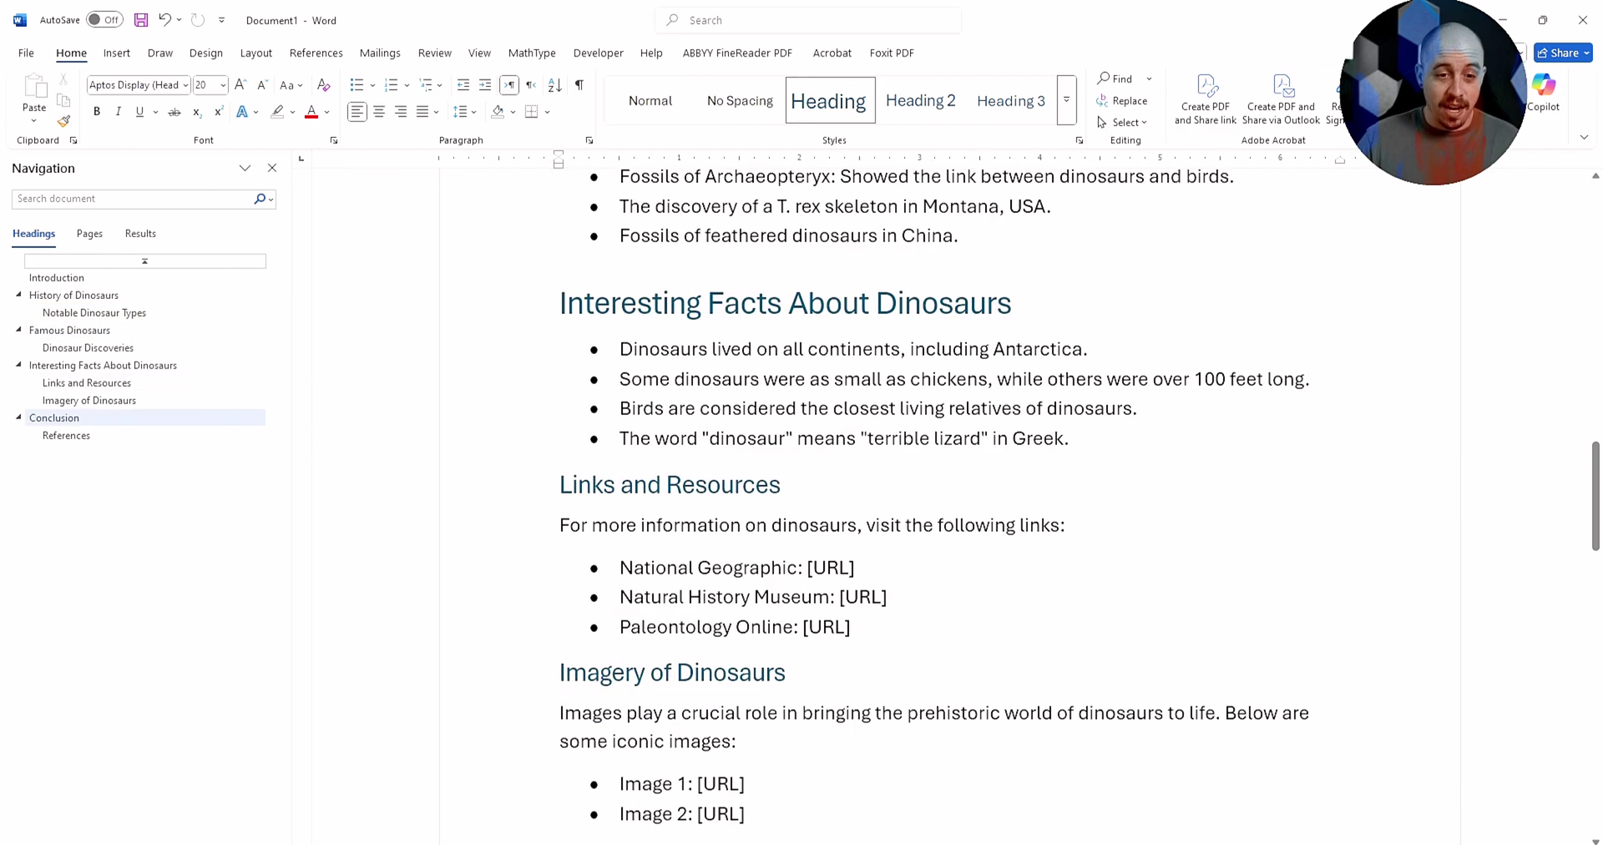
pyautogui.click(662, 304)
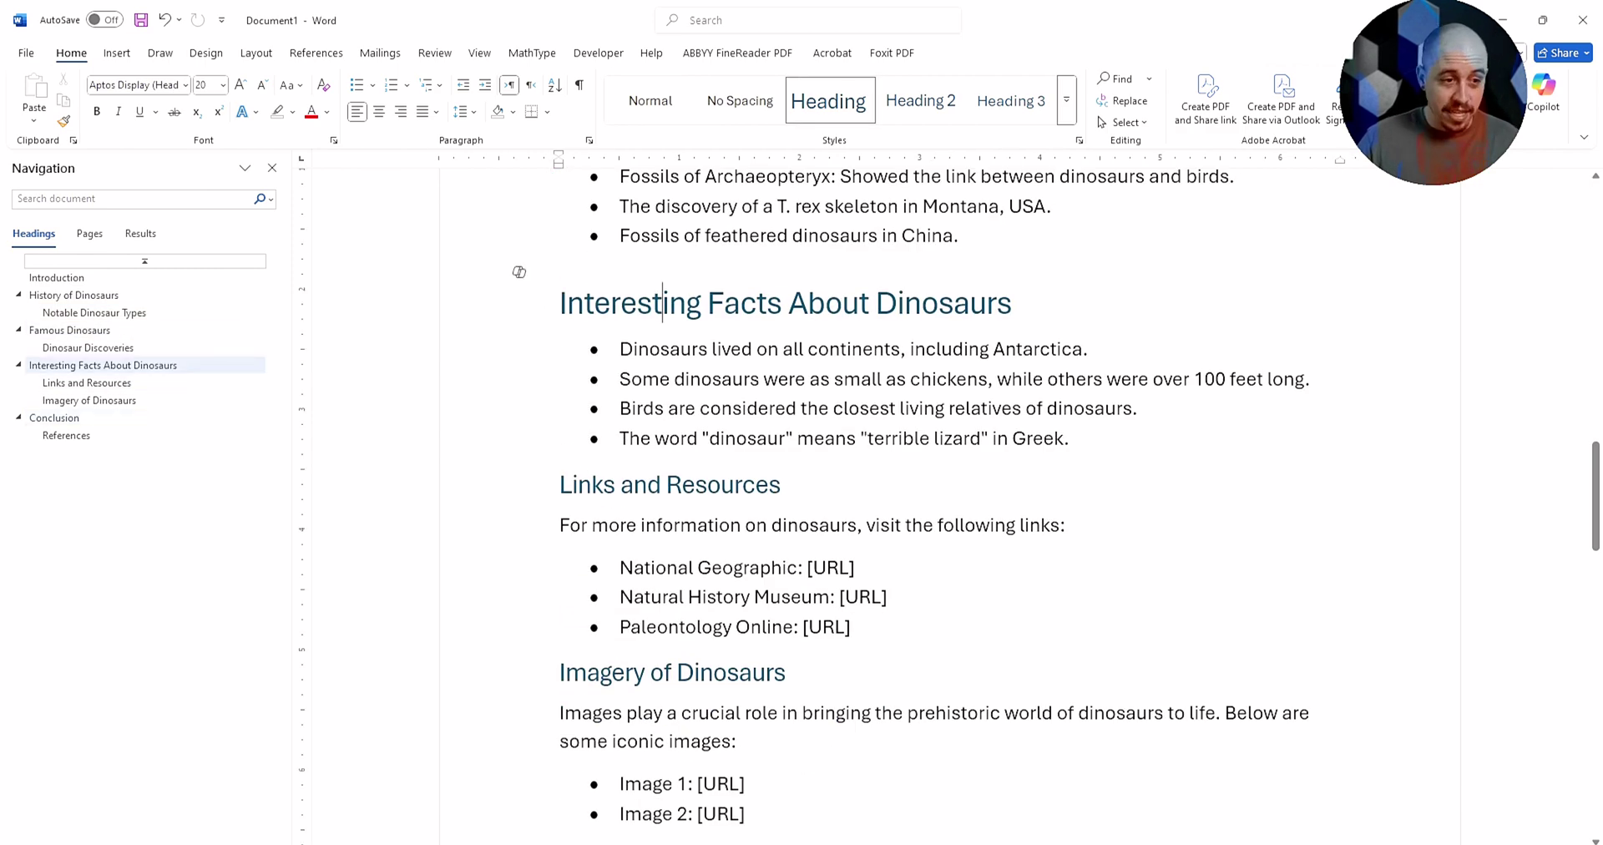
pyautogui.scroll(-14, 950, 506)
pyautogui.scroll(10, 951, 506)
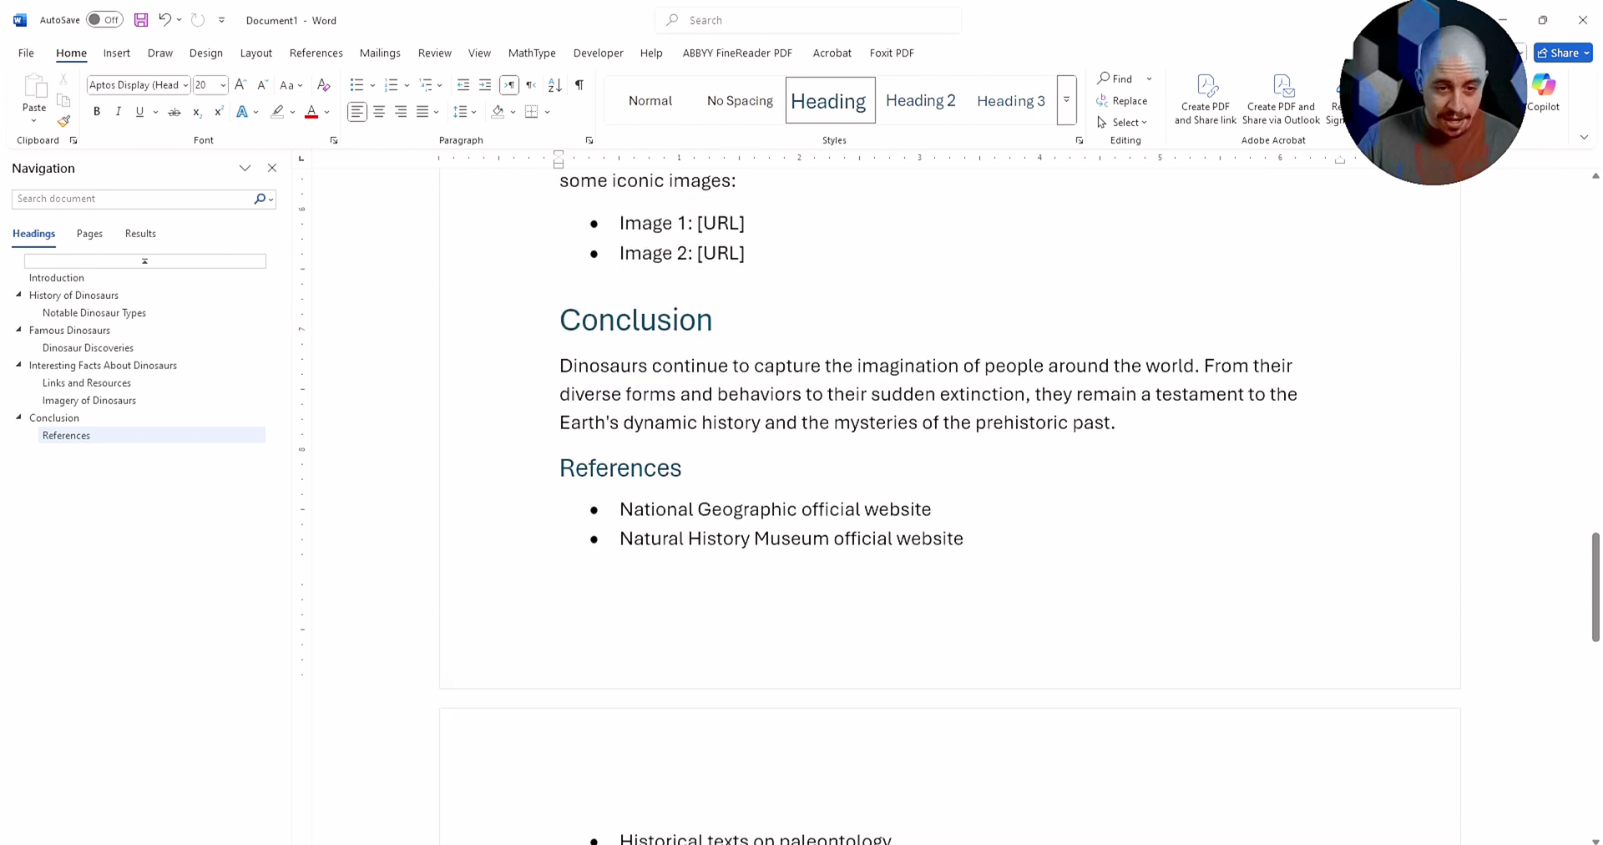
# - Below the references, draft with Copilot: "Can you add some contents for a heading level 2 and 3. Id like to expand what you already have here."
pyautogui.scroll(-8, 951, 506)
pyautogui.click(560, 596)
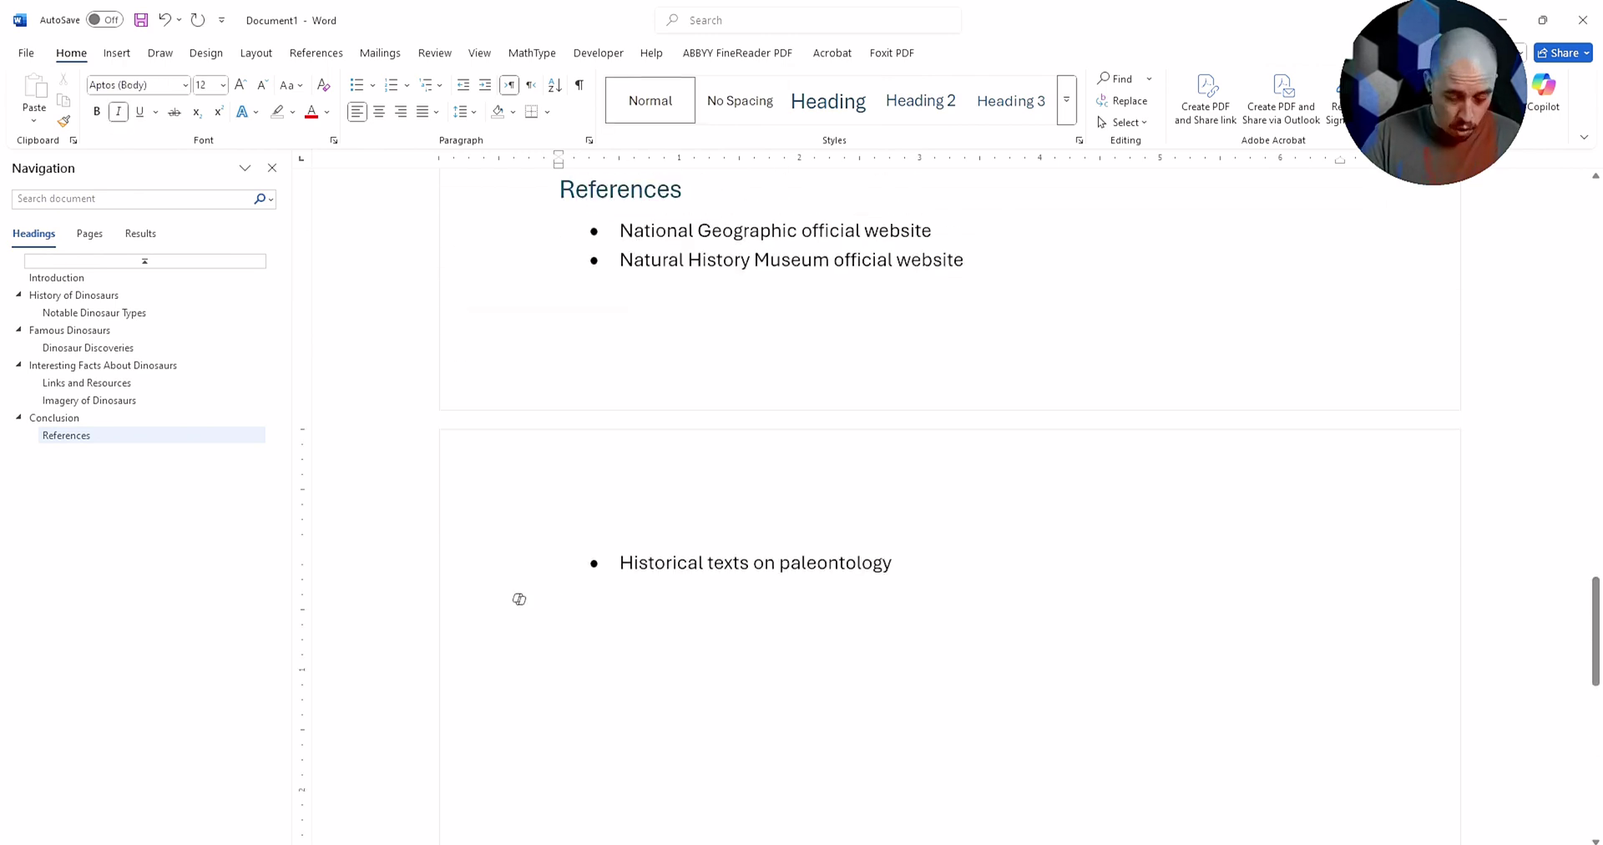
pyautogui.hotkey('alt', 'i')
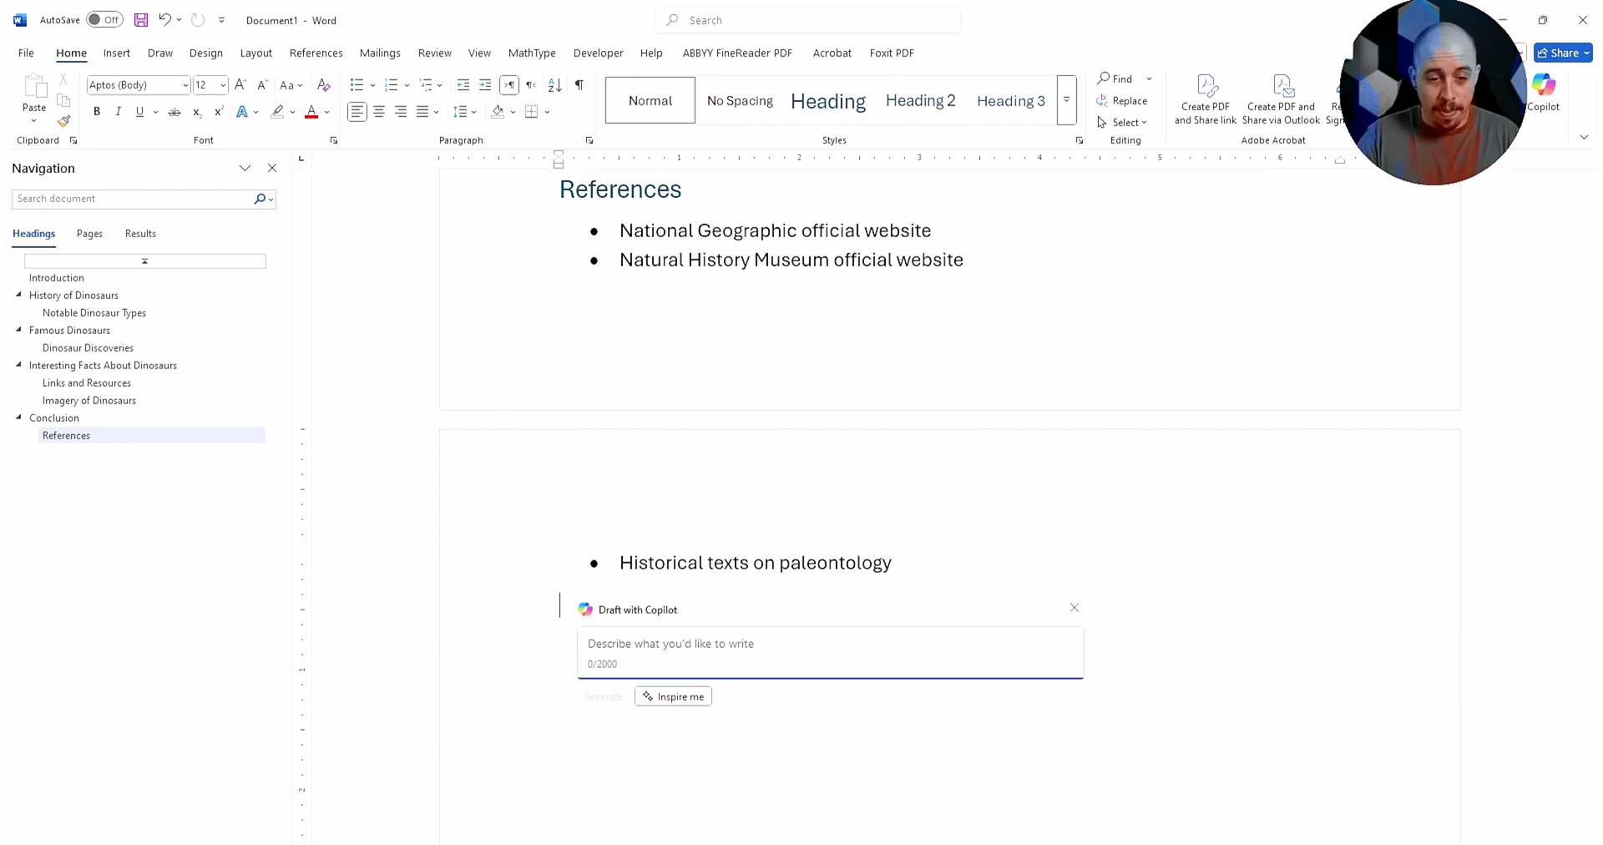
pyautogui.write('Can you add some contents for a heading level 2 and 3. Id like to expand')
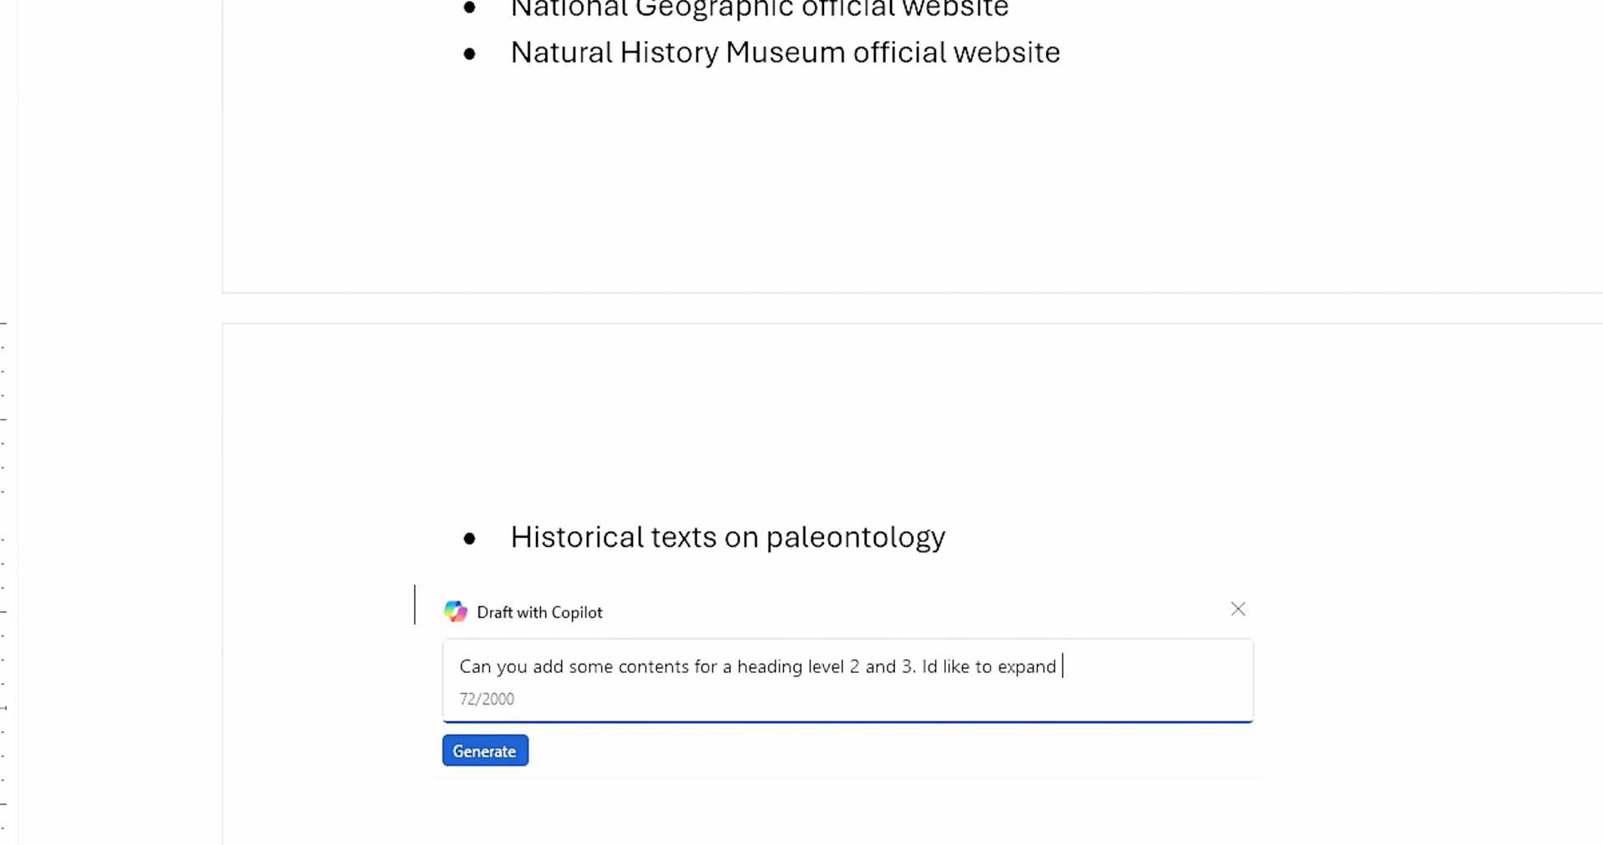
pyautogui.write('y have here.')
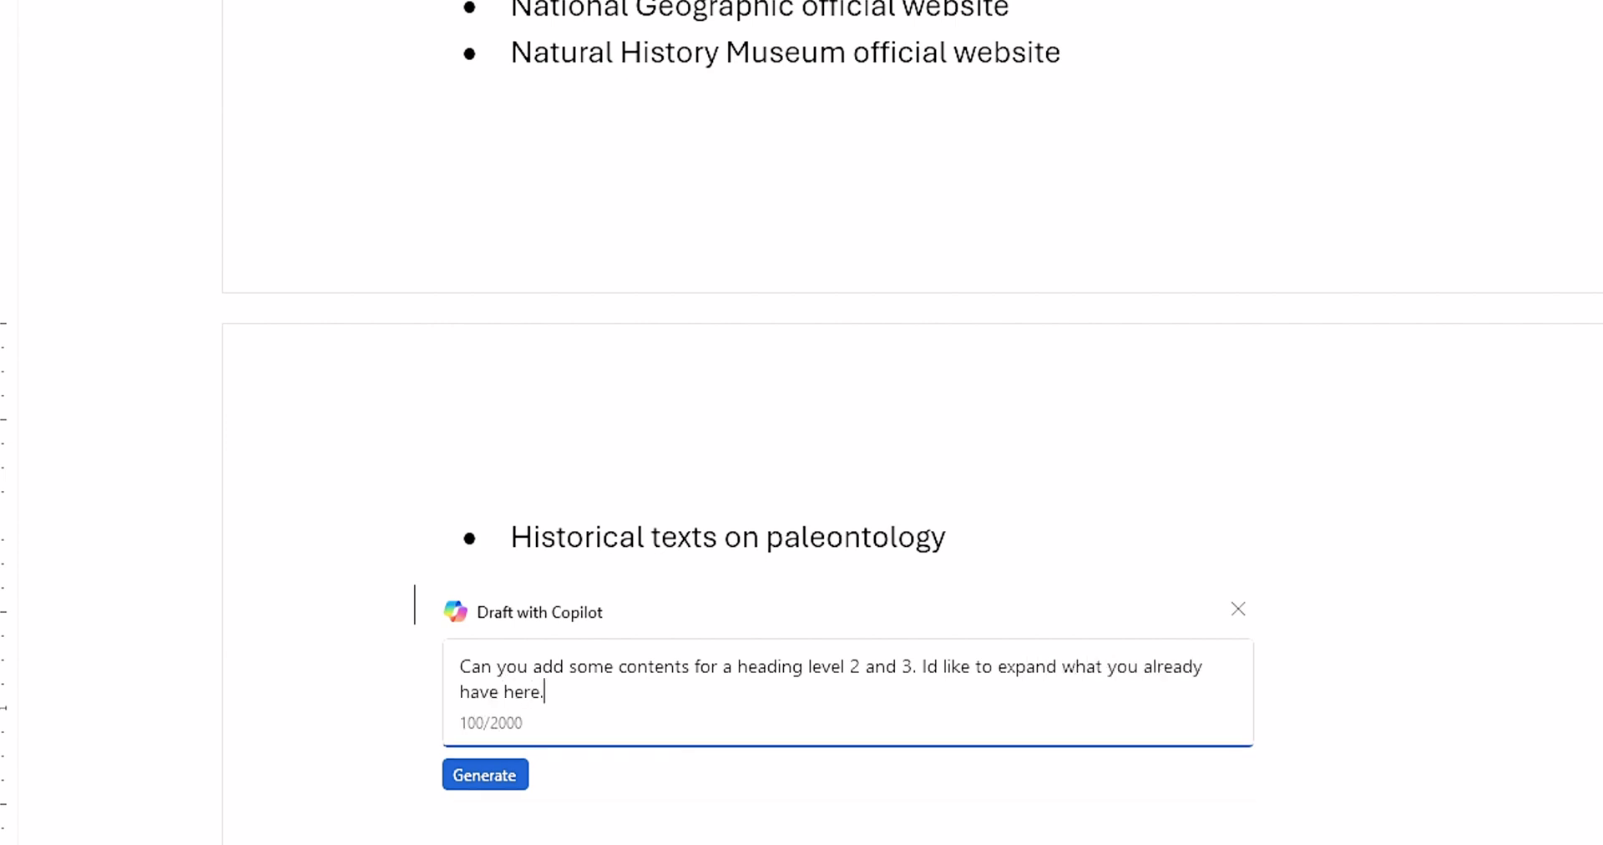
pyautogui.press('Return')
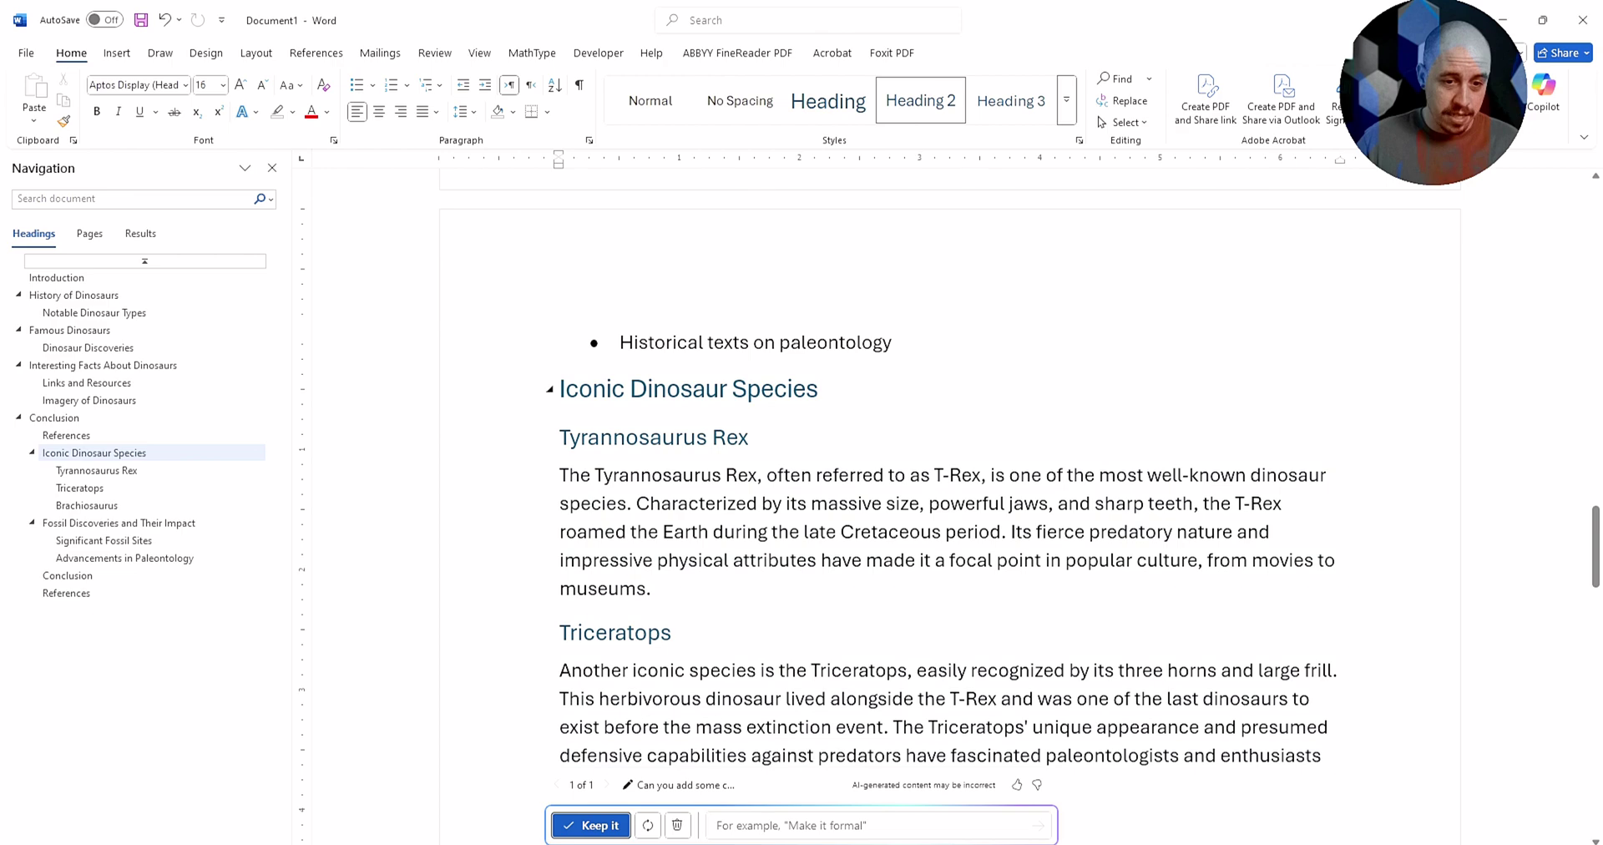
# - Select the whole document, including the newly generated sections, and set the text highlight colour to No Color
pyautogui.hotkey('ctrl', 'a')
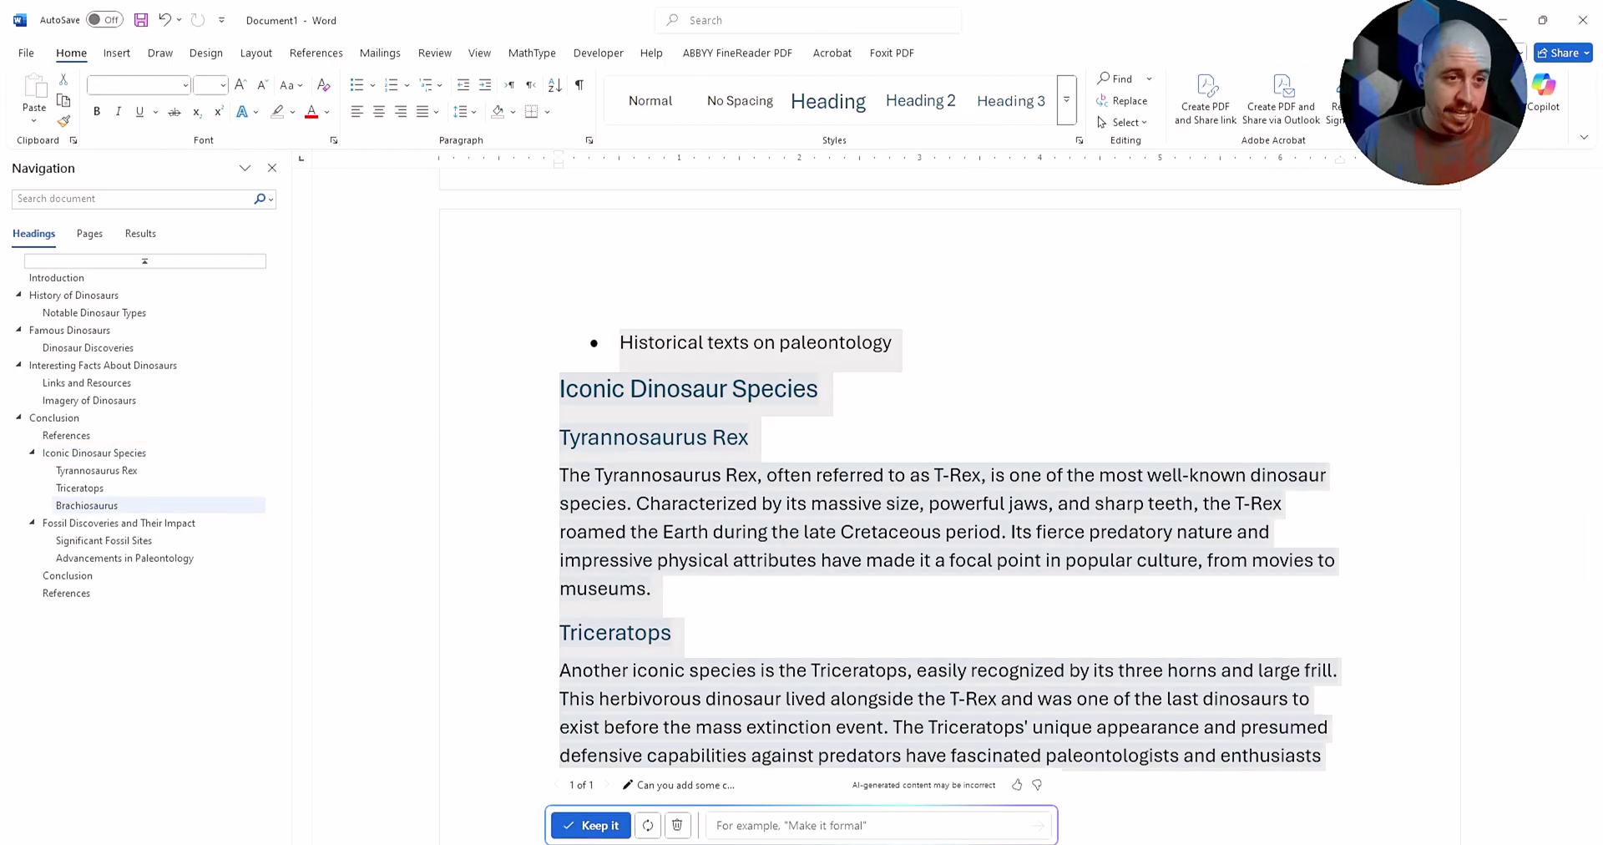
pyautogui.click(292, 112)
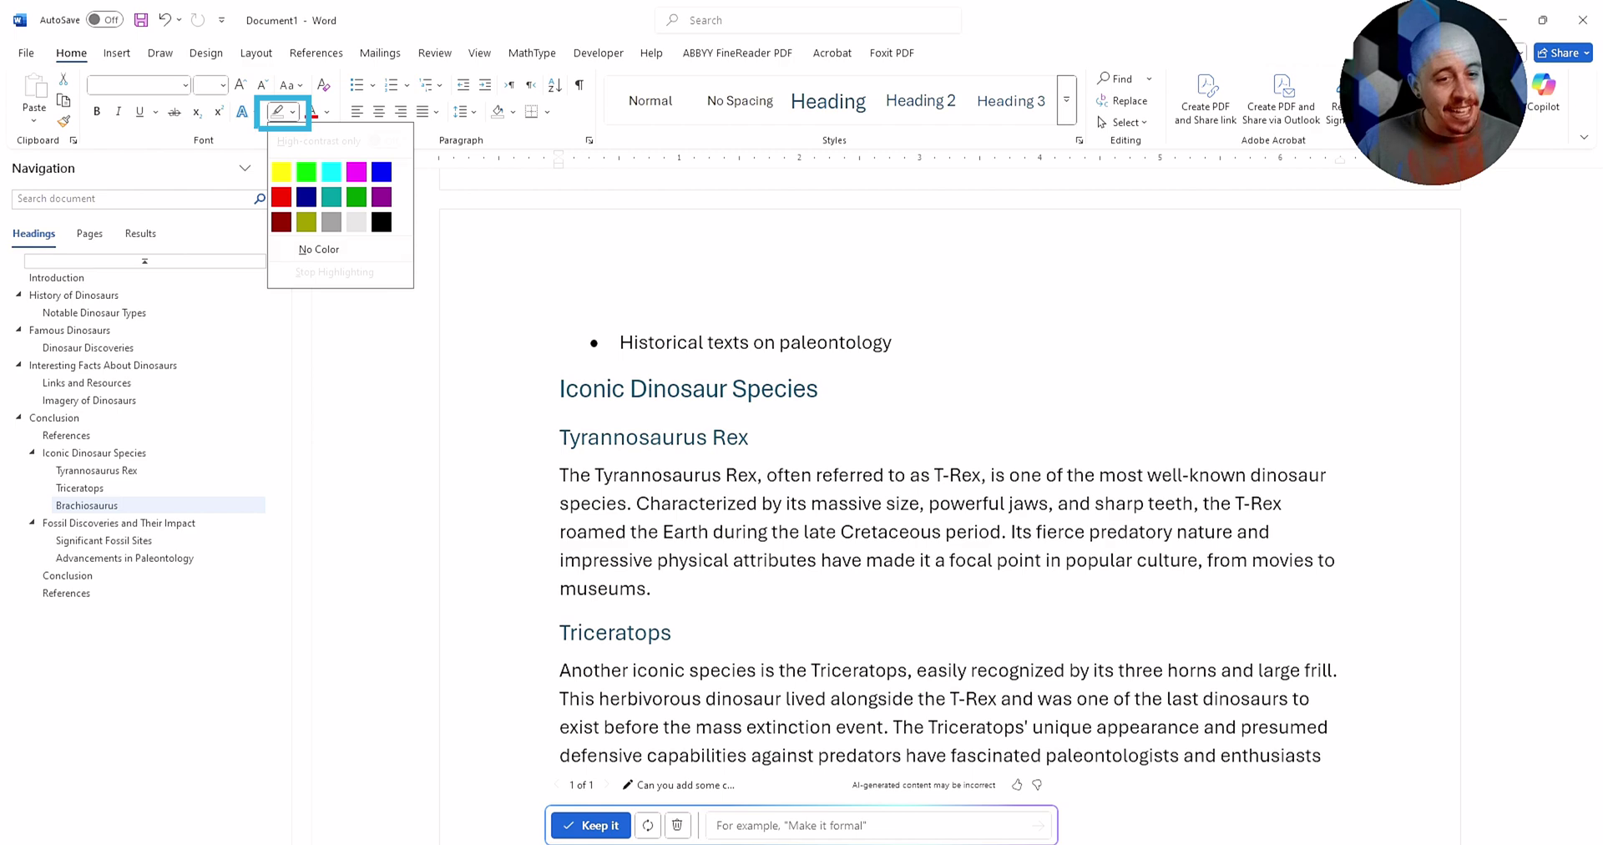
pyautogui.click(323, 250)
pyautogui.click(928, 475)
# - Review the expanded document, from the added species and fossil sections to the closing references and the original opening sections
pyautogui.scroll(-7, 927, 434)
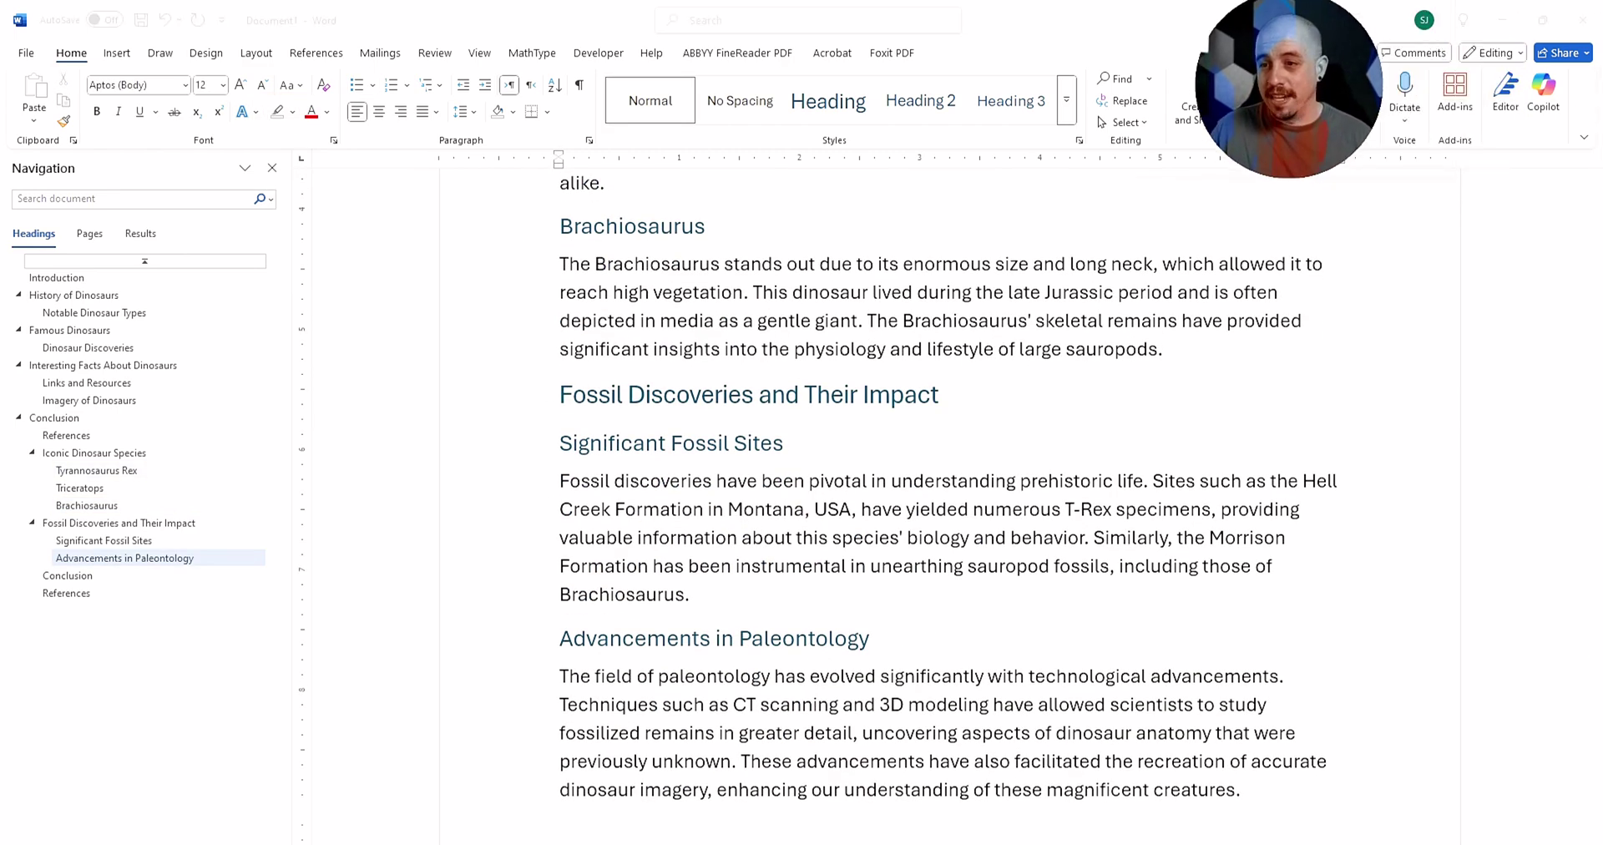
pyautogui.scroll(-12, 951, 502)
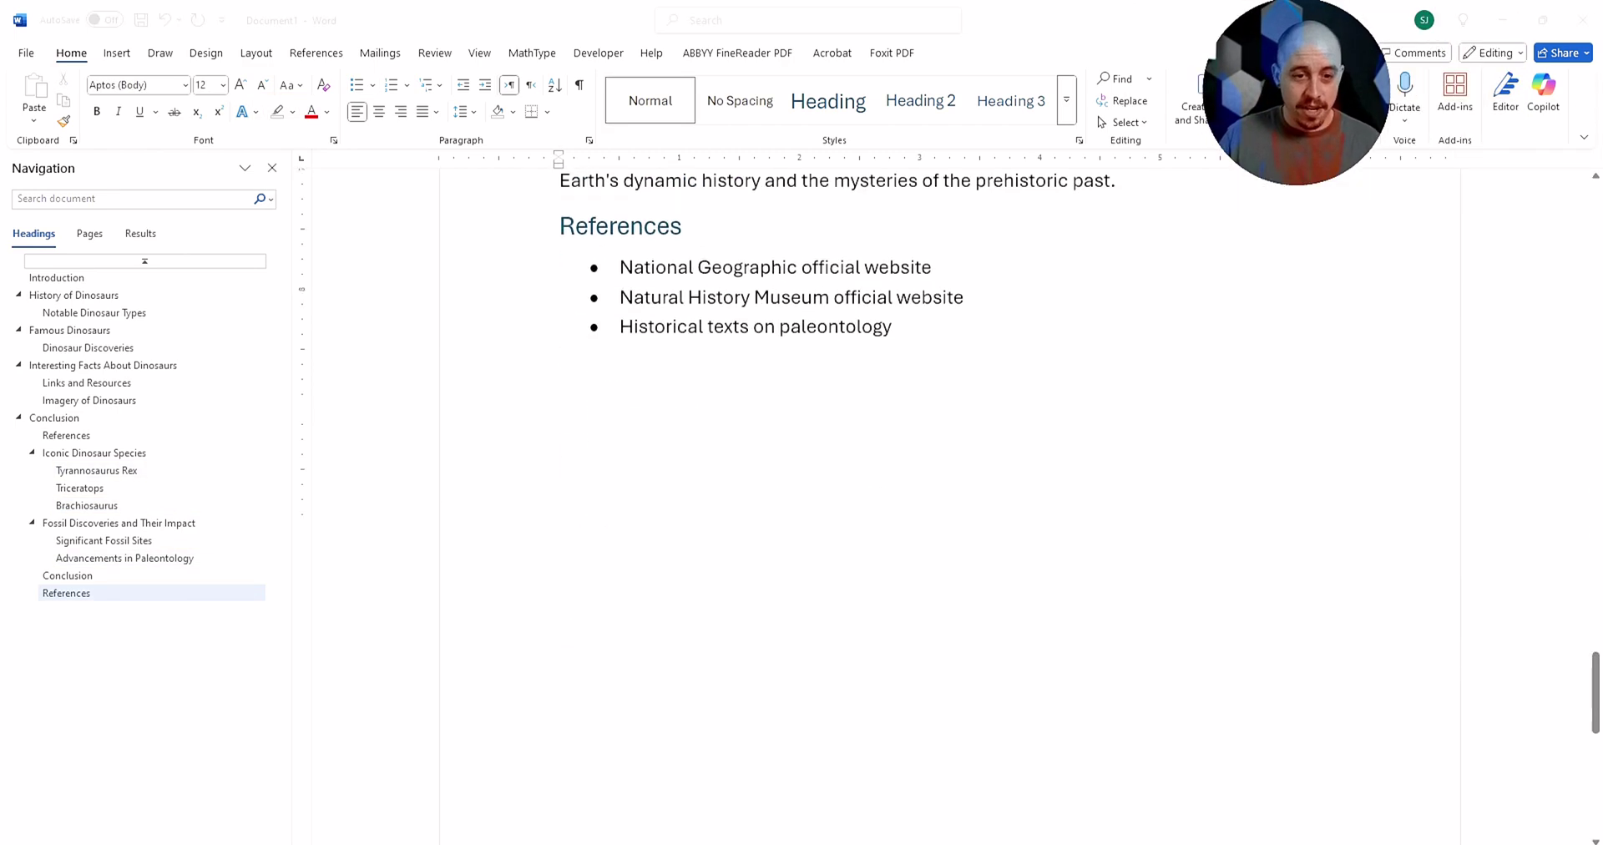
pyautogui.scroll(19, 951, 502)
pyautogui.scroll(20, 518, 429)
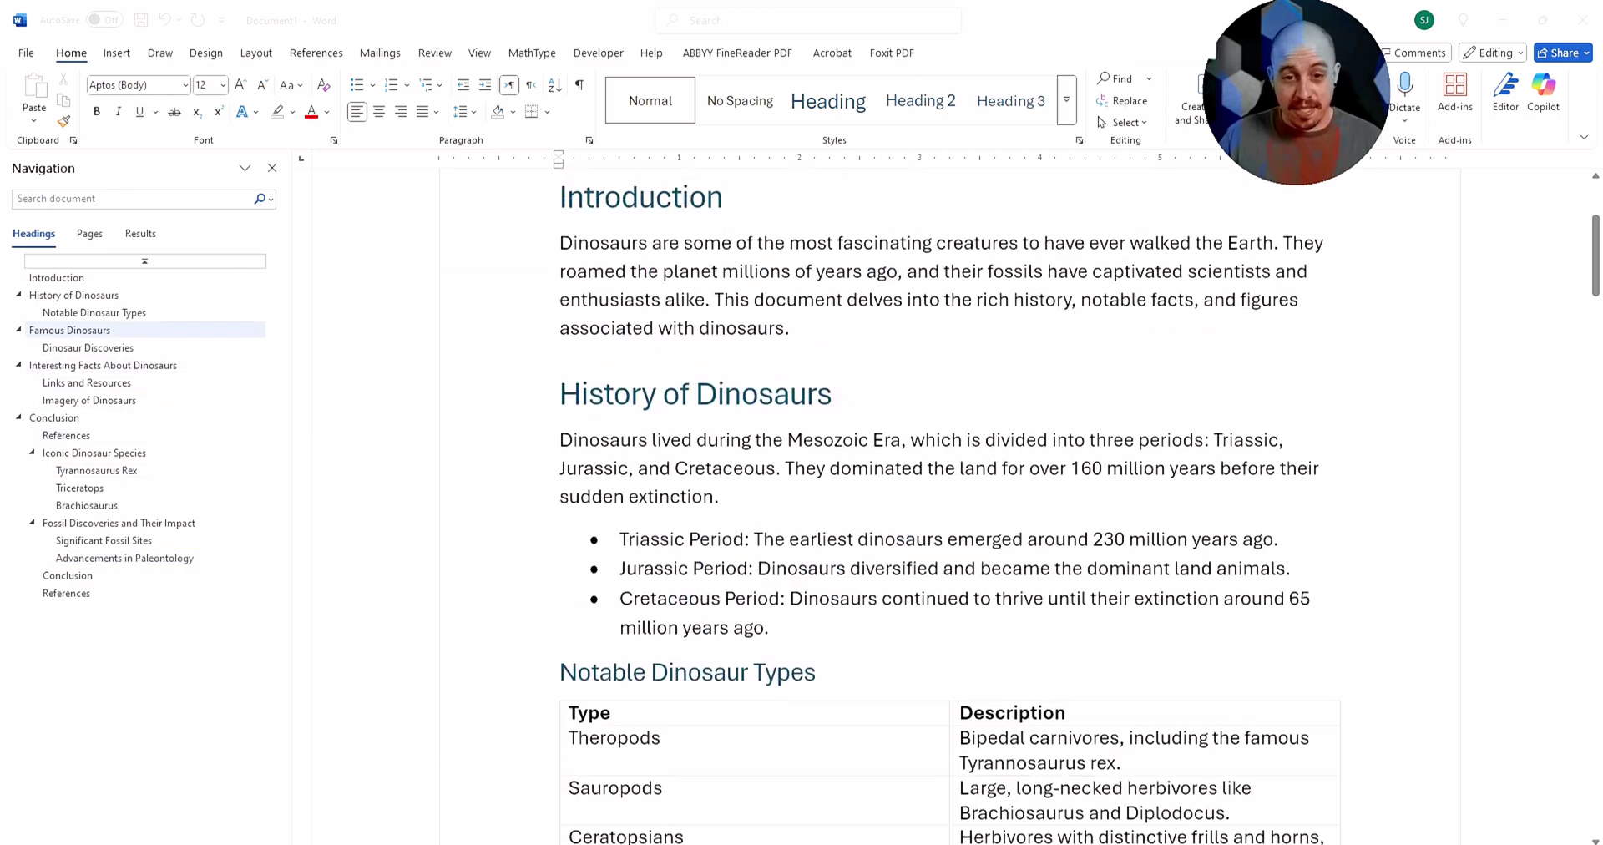
pyautogui.scroll(-10, 950, 507)
pyautogui.scroll(-15, 951, 506)
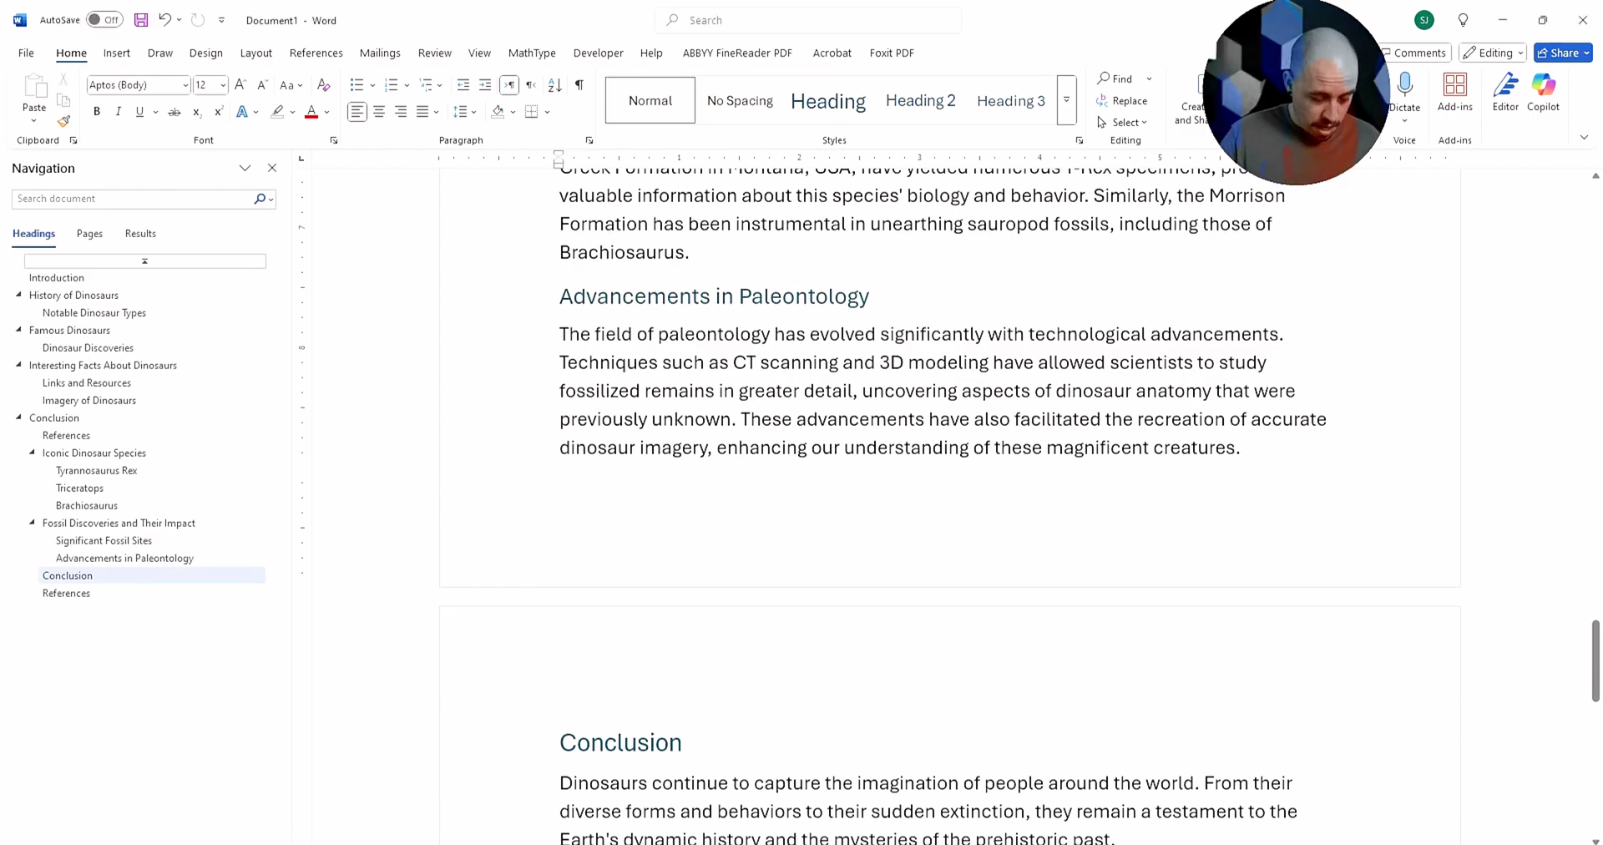
# - Within the Tyrannosaurus Rex paragraph, draft with Copilot: "Can you remove one of the bulleted lists and find a use for numbered list somewhere in this document."
pyautogui.hotkey('alt', 'i')
pyautogui.write('Can yo')
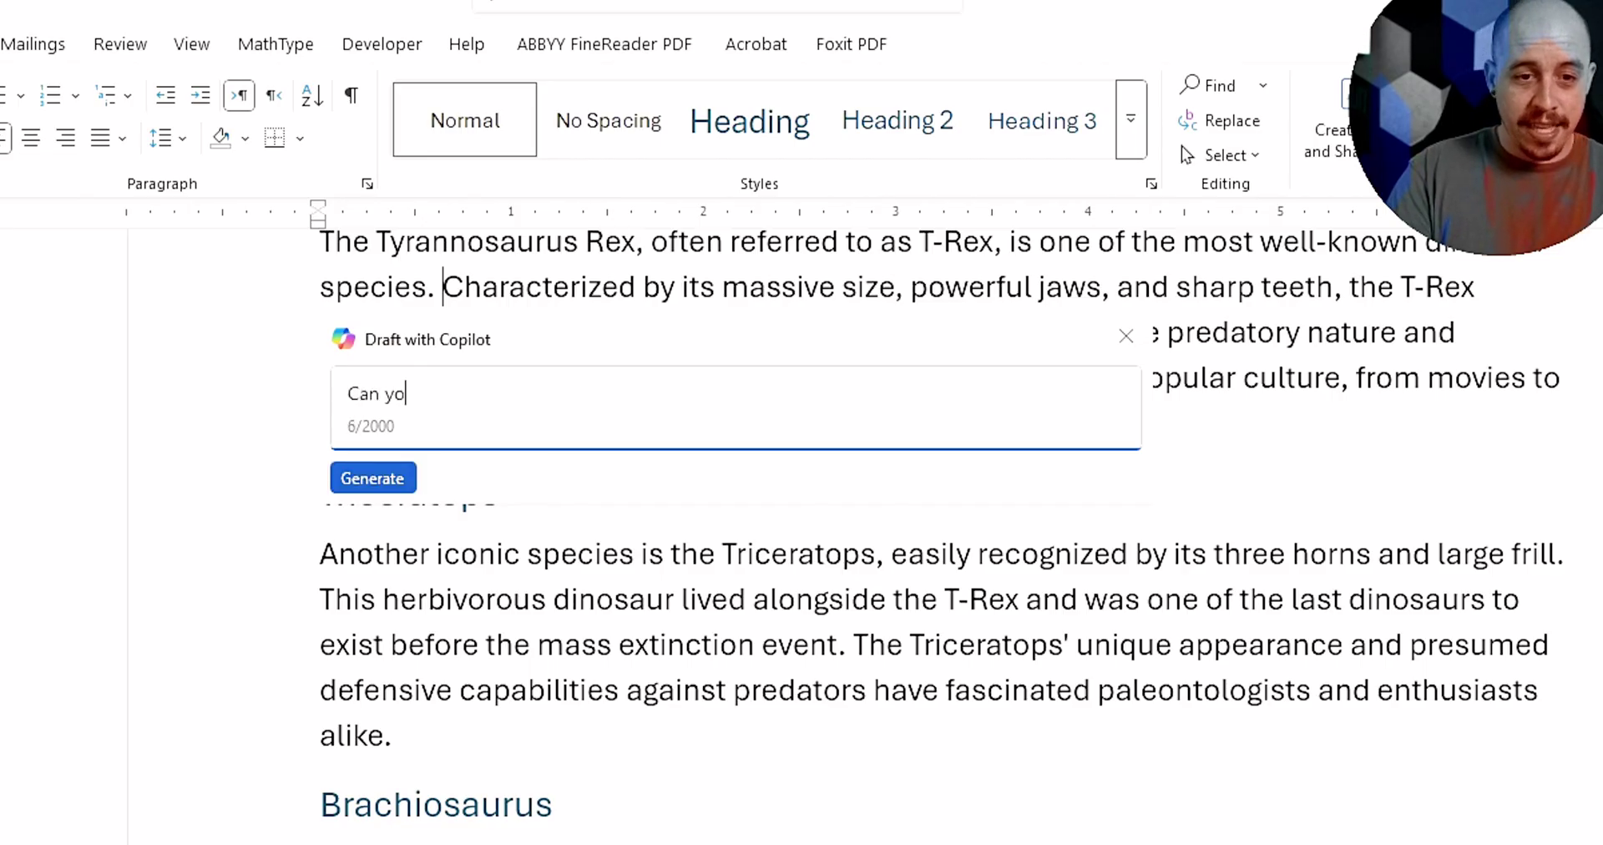
pyautogui.write('u remove one of the bul')
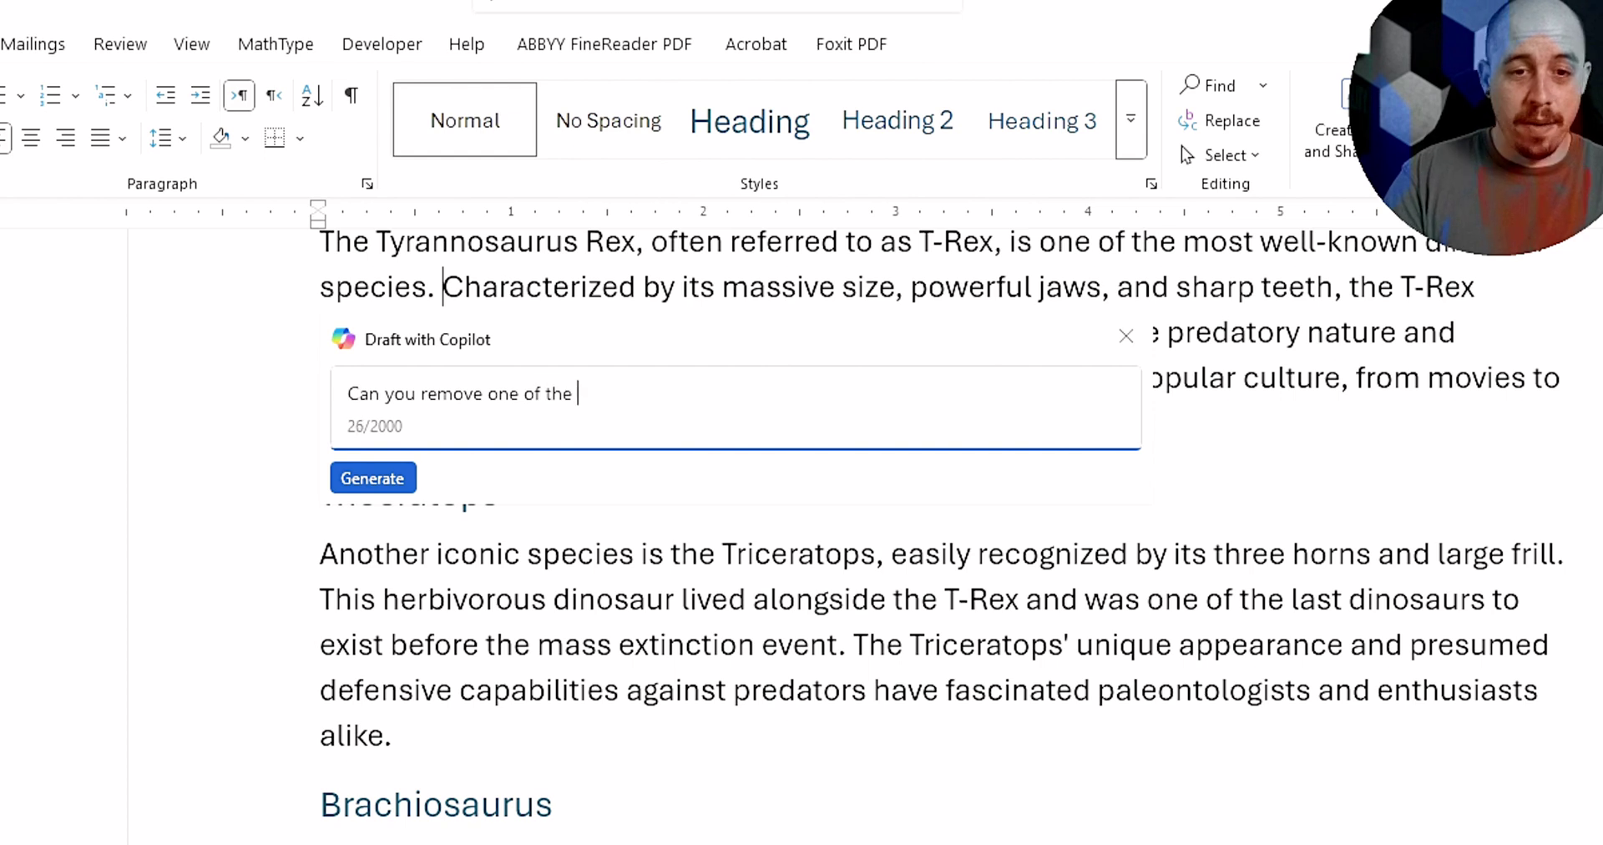
pyautogui.write('d lists a')
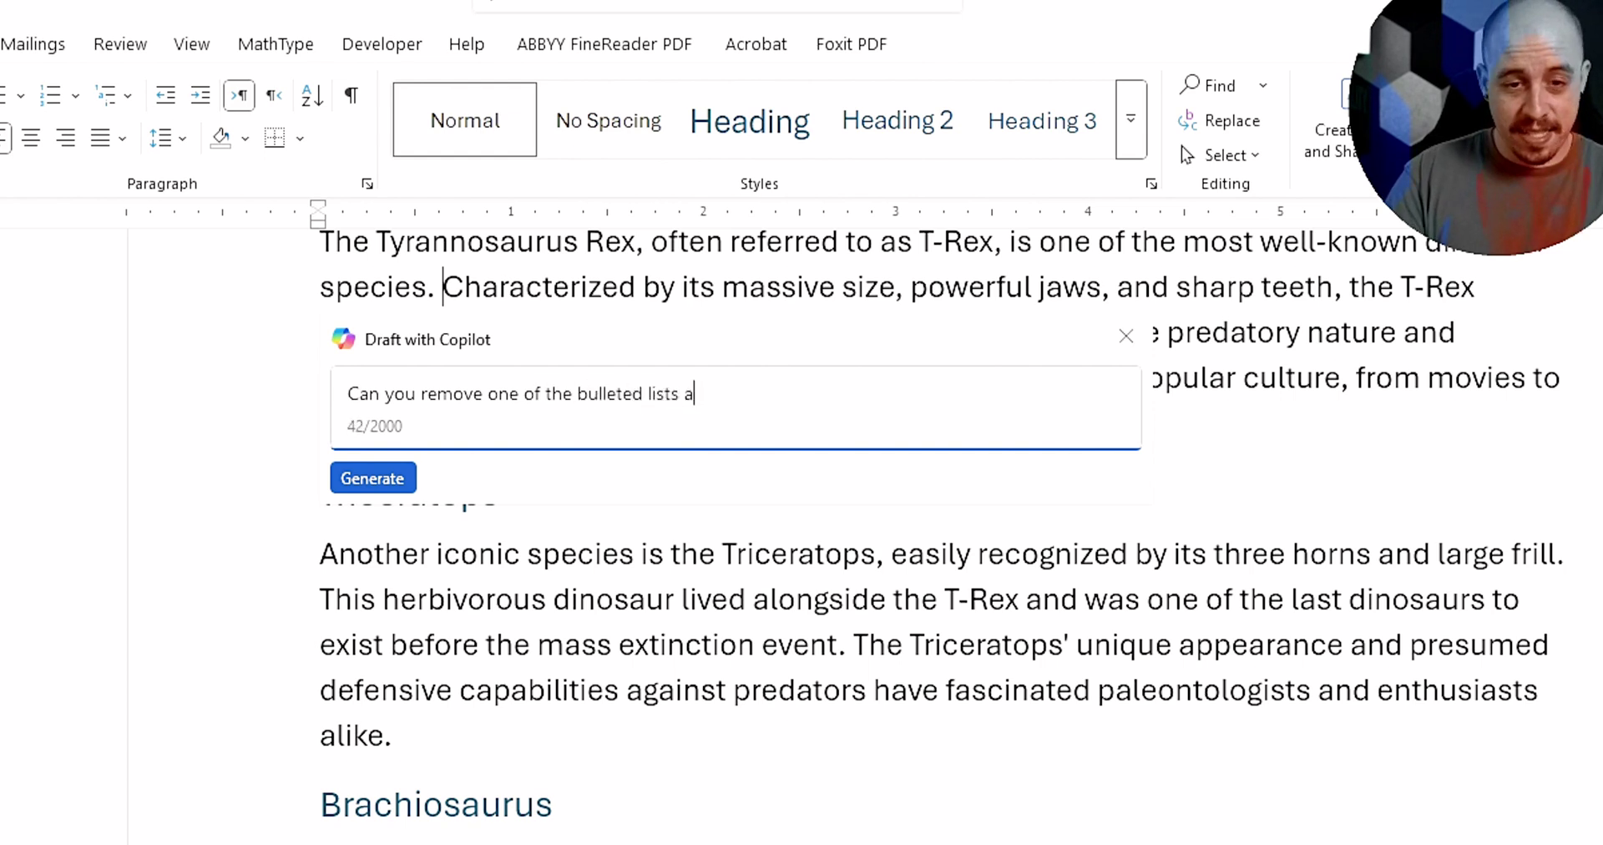
pyautogui.write('nd find a use ')
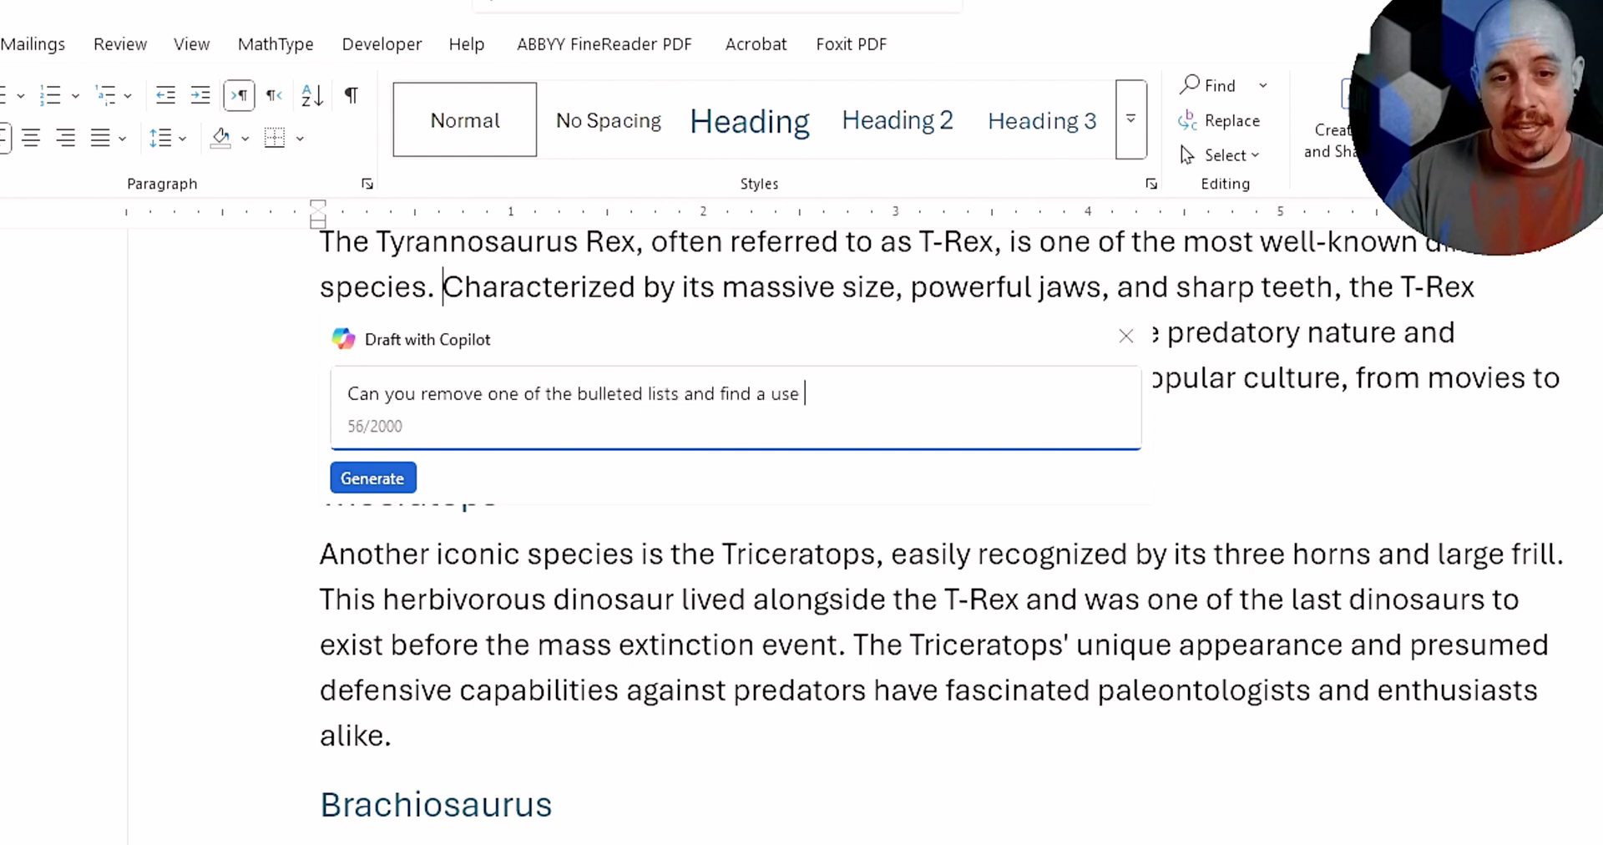
pyautogui.write('for numb')
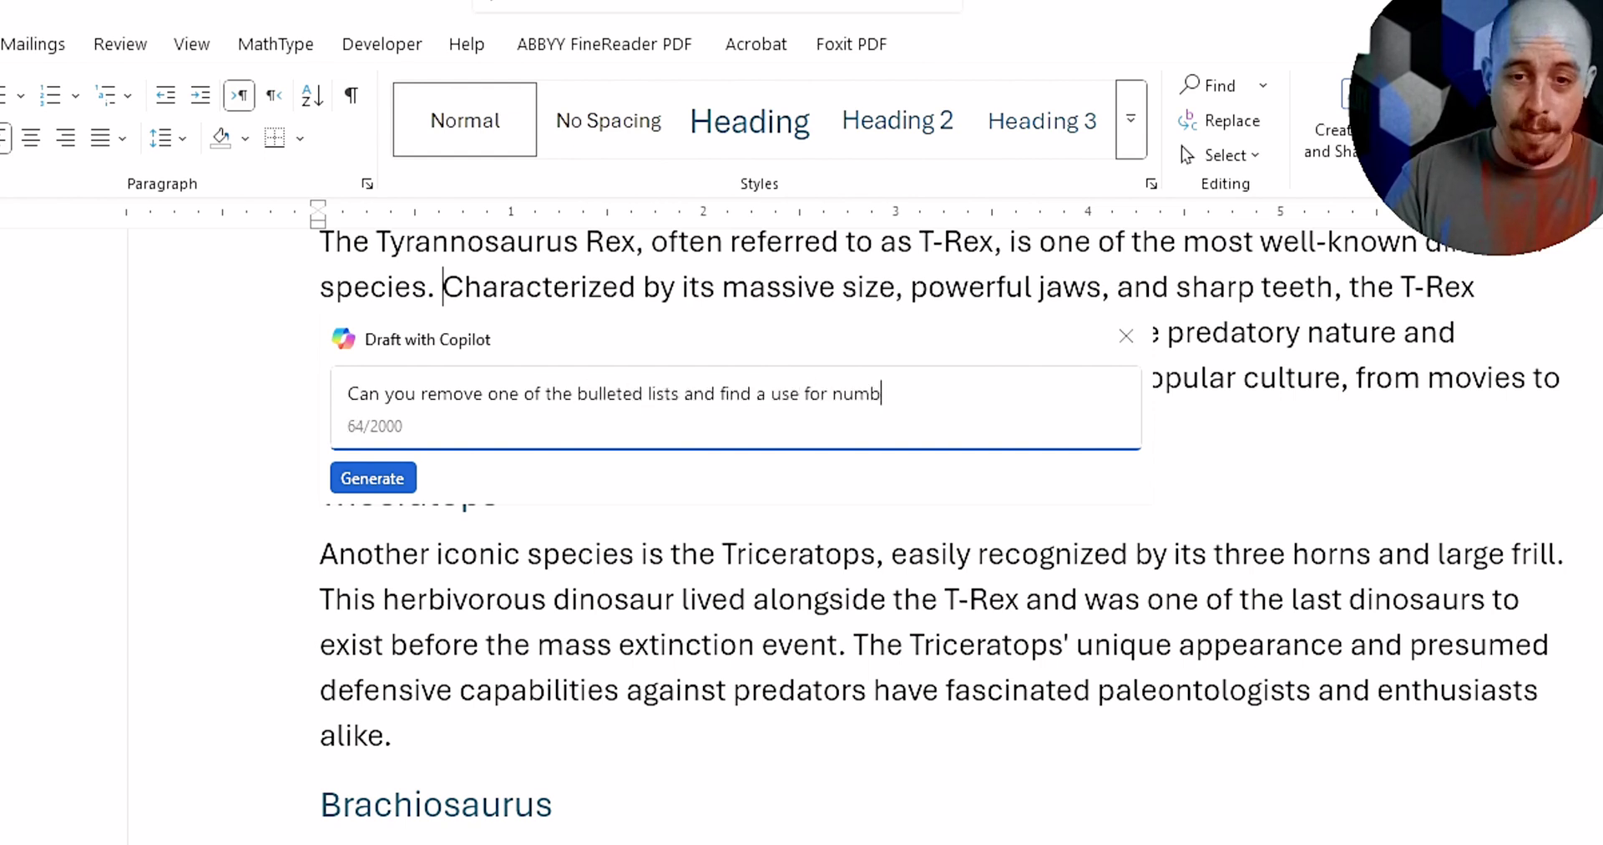
pyautogui.write('ered list ')
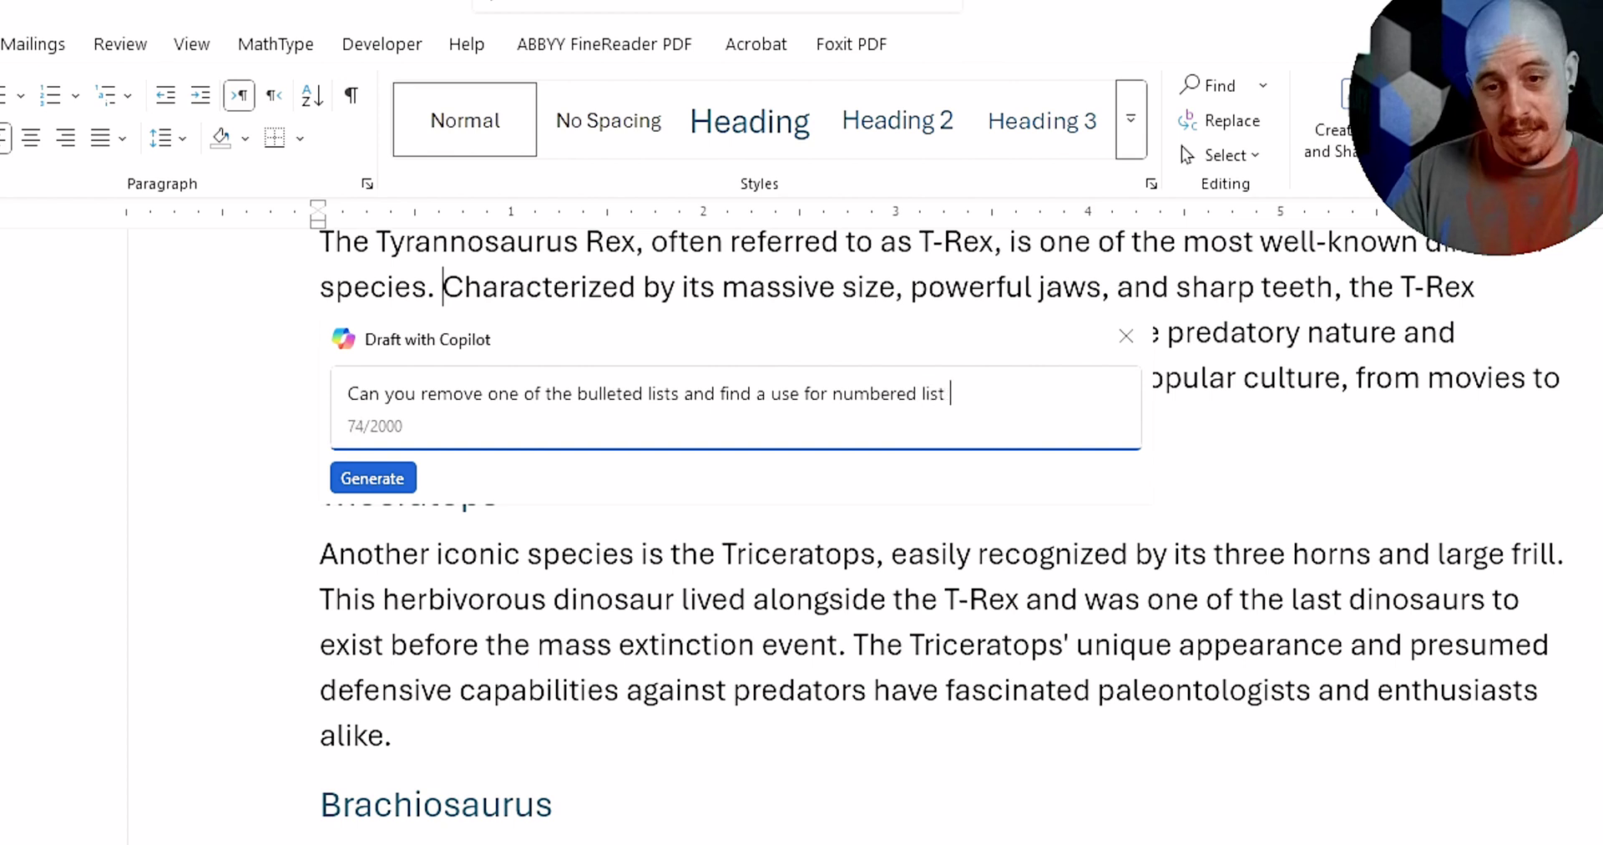
pyautogui.write('somewhere in theis')
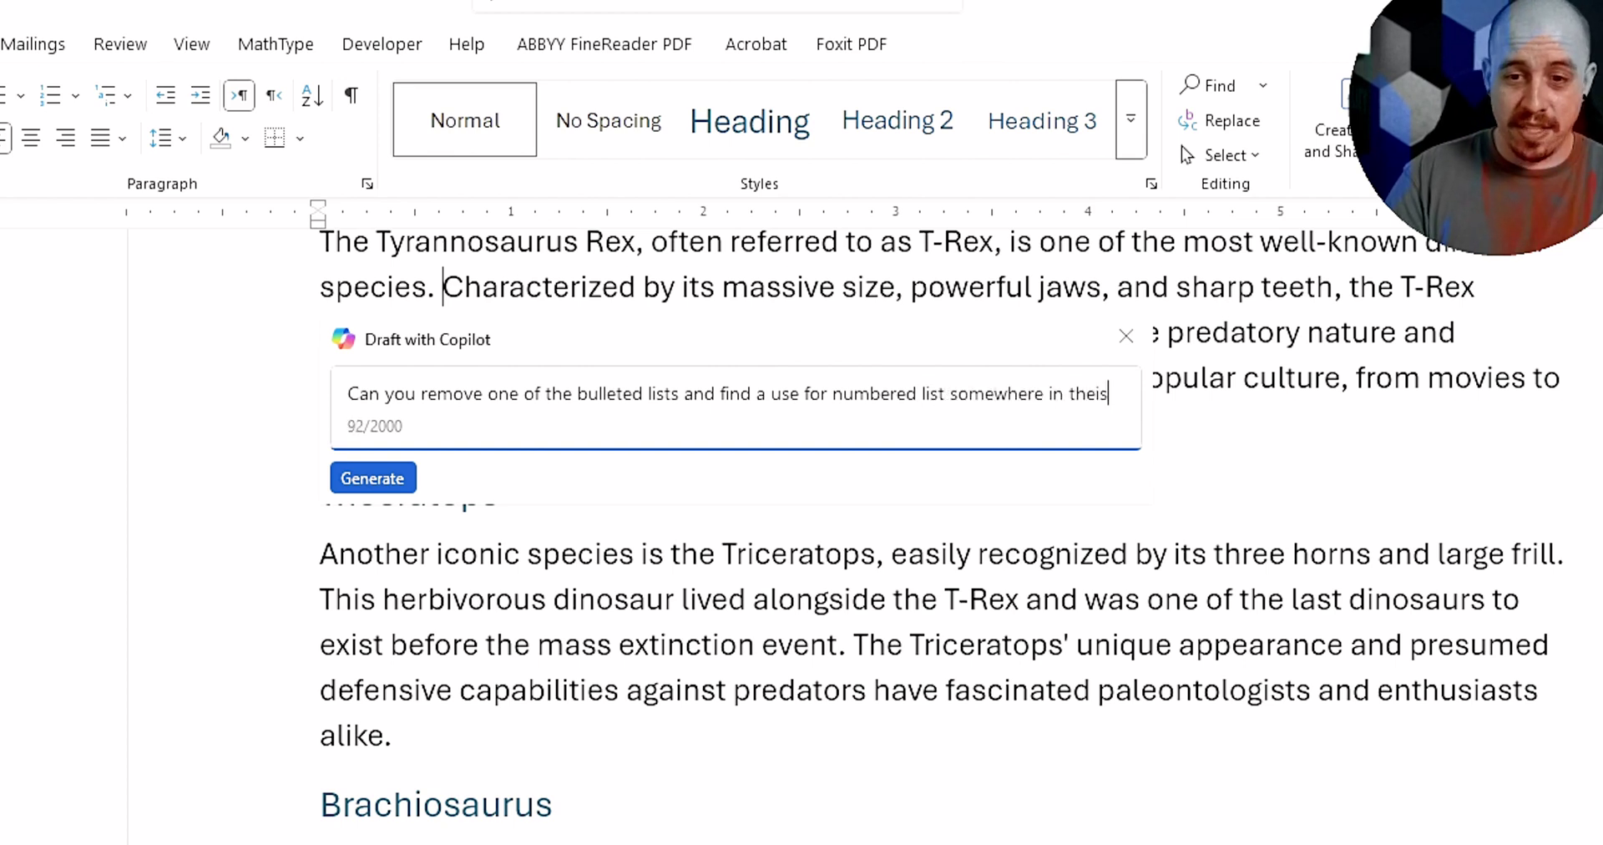
pyautogui.press('BackSpace')
pyautogui.press('BackSpace')
pyautogui.press('BackSpace')
pyautogui.write('is document.')
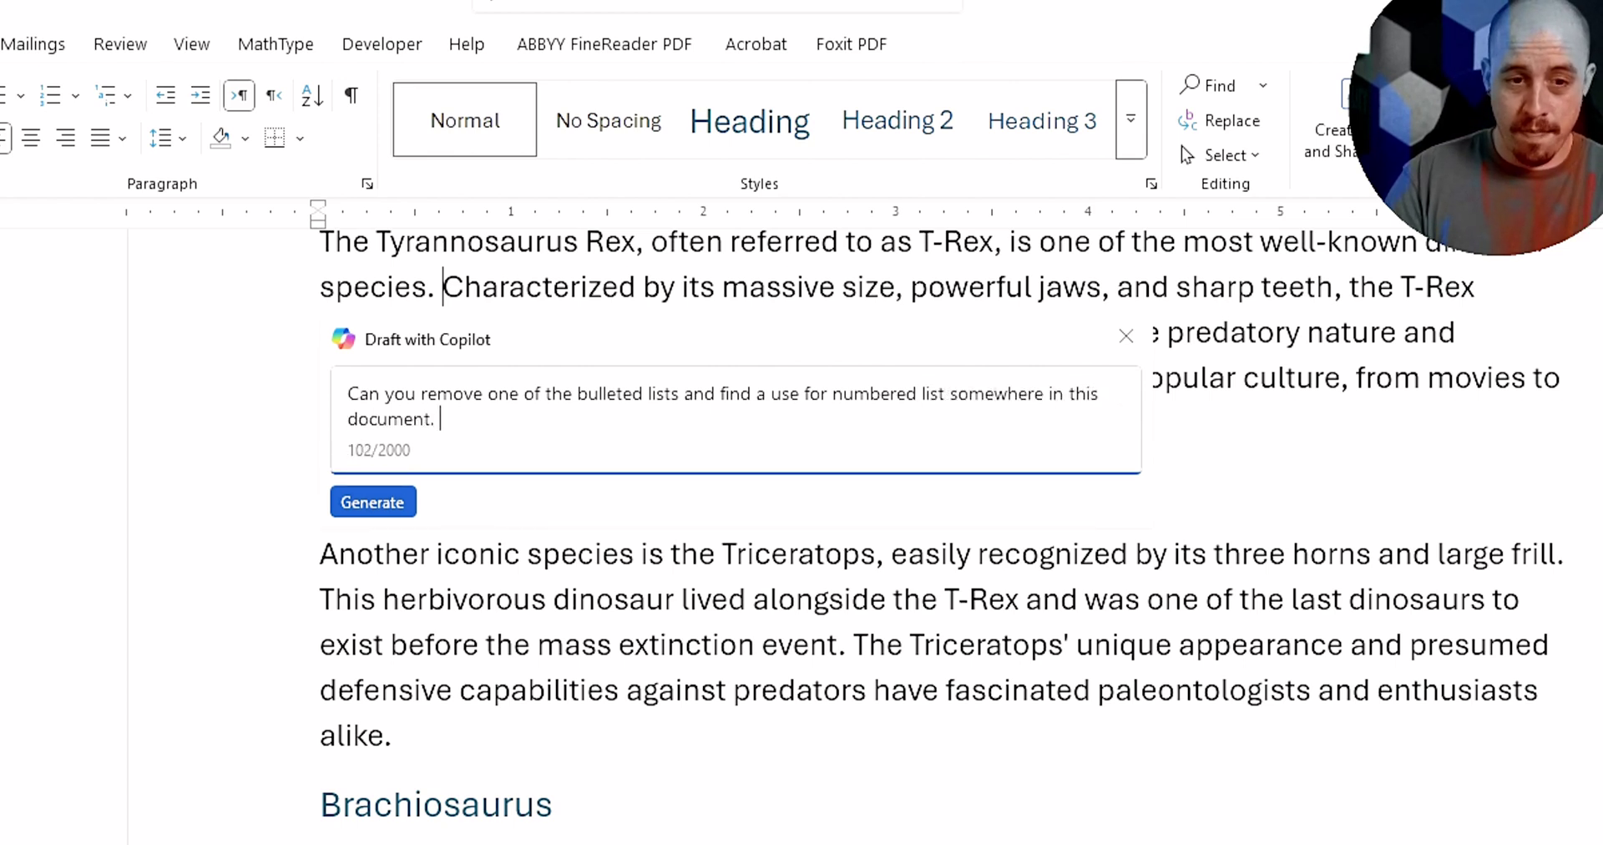
pyautogui.press('Return')
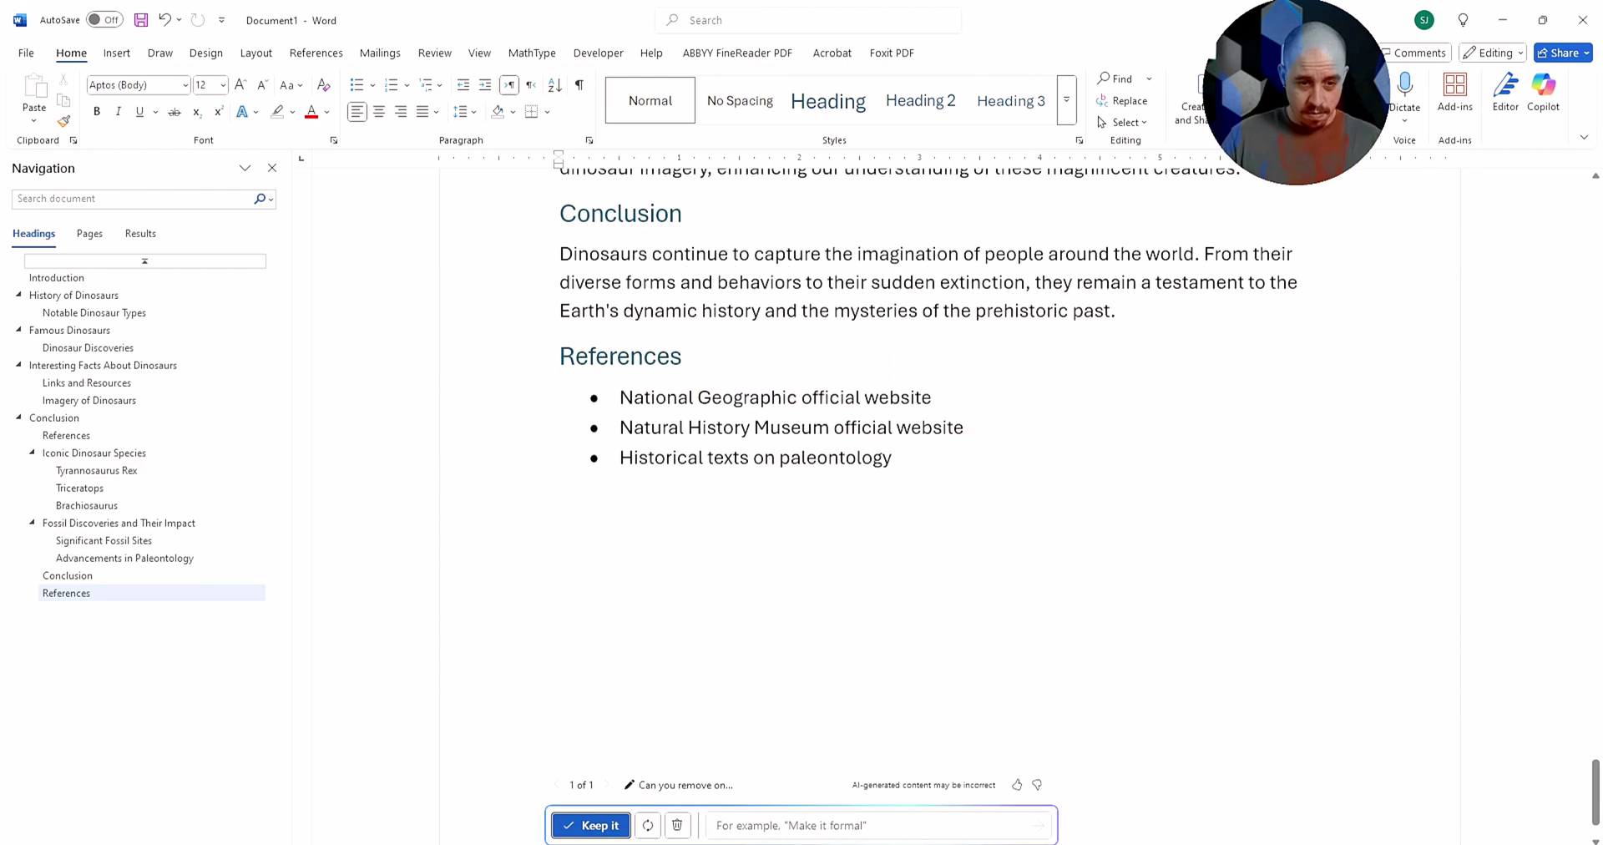
pyautogui.scroll(6, 655, 734)
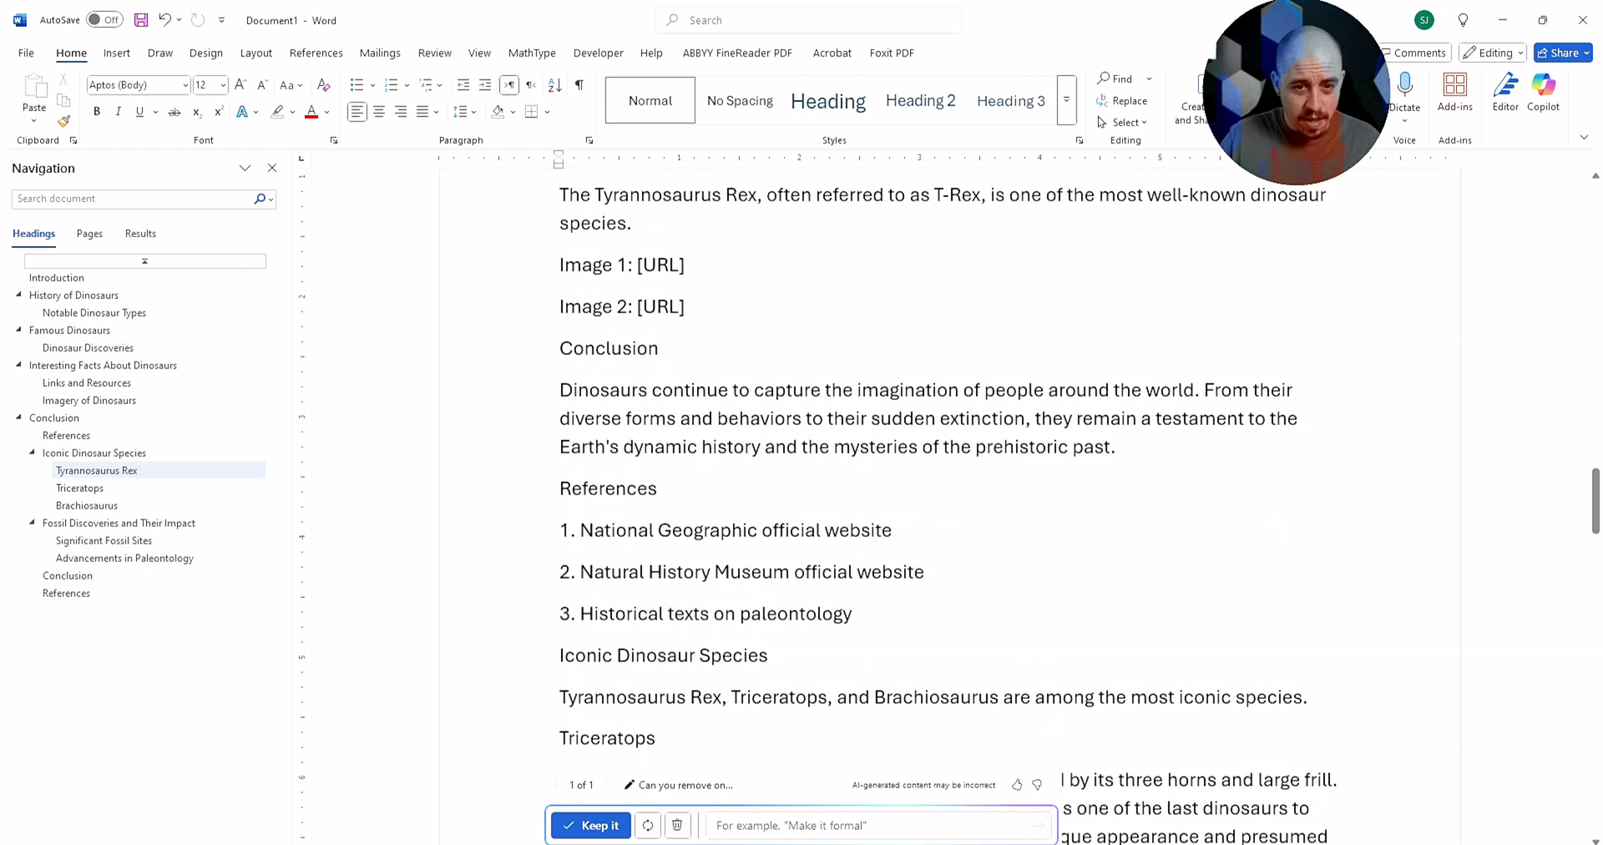